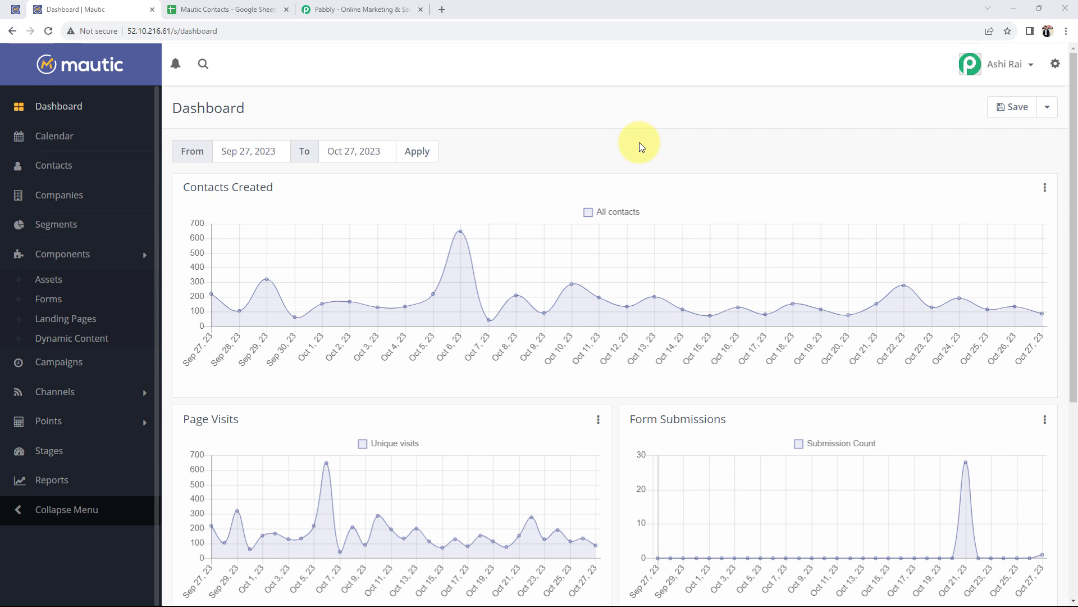
# Look over the Mautic Contacts spreadsheet, then return to the Mautic dashboard
pyautogui.click(217, 8)
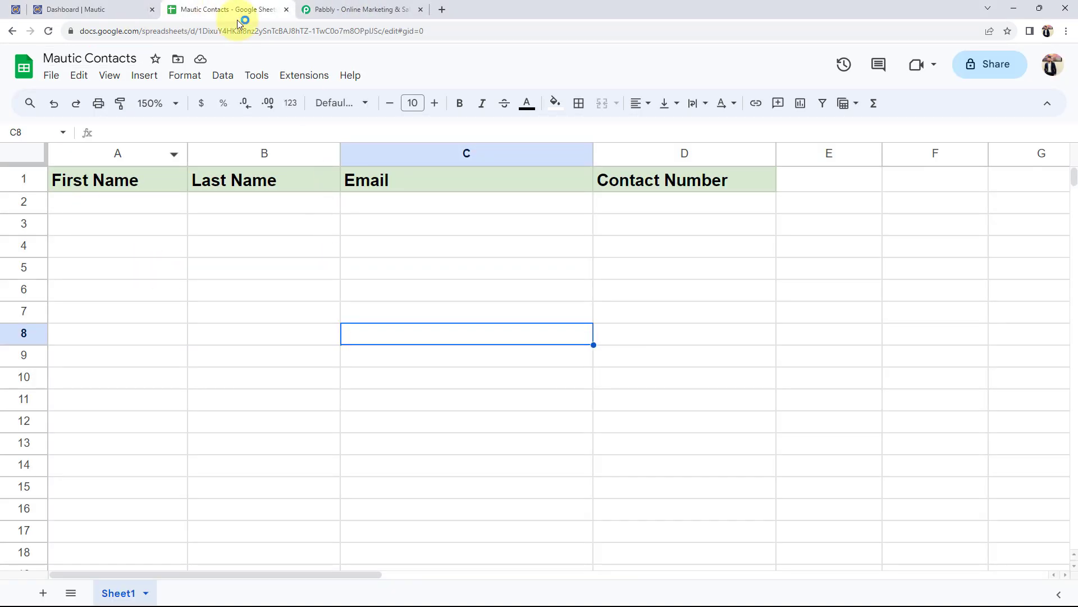
pyautogui.click(52, 7)
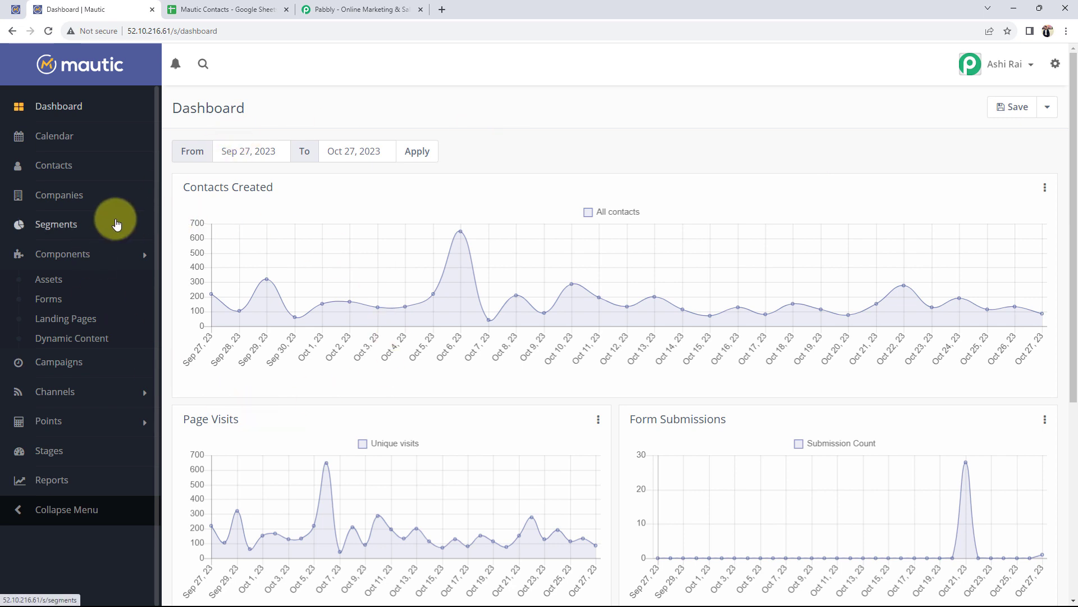
pyautogui.click(216, 9)
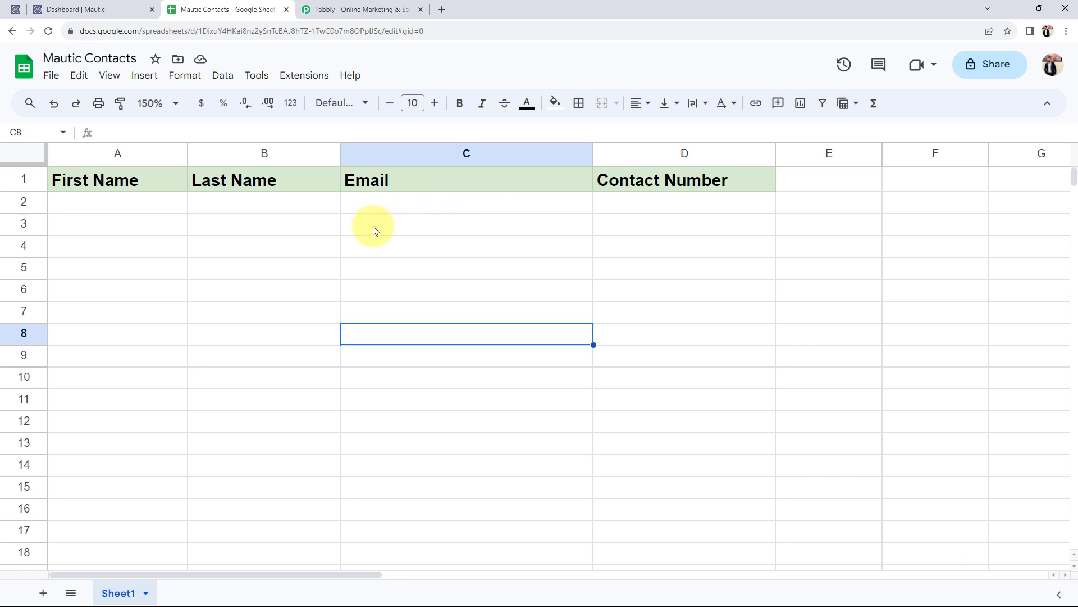
pyautogui.click(105, 15)
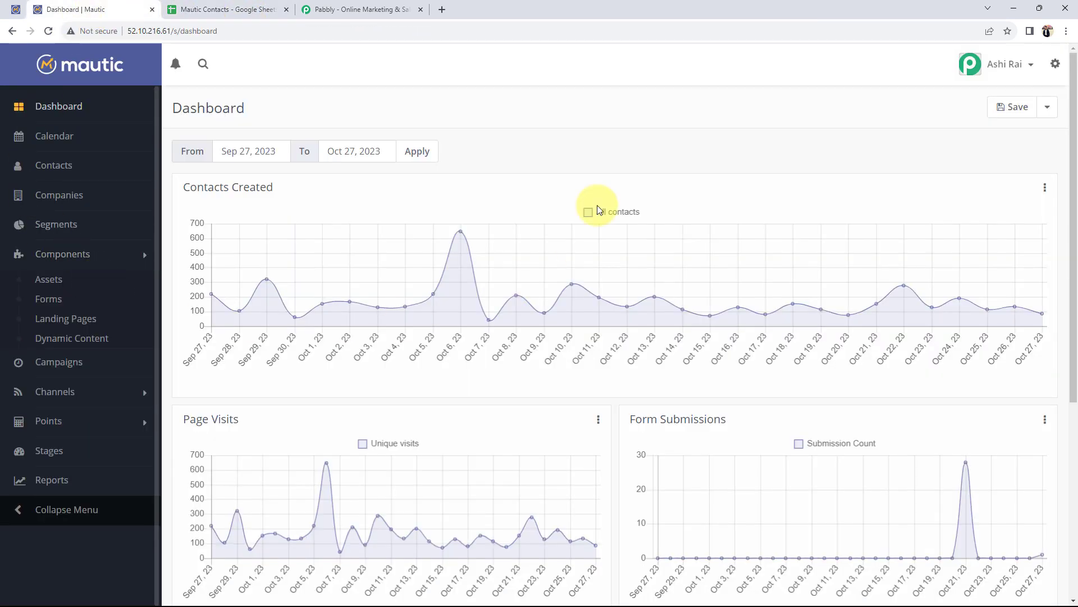
# Sign in to the Pabbly account and launch Pabbly Connect in a new tab
pyautogui.click(362, 9)
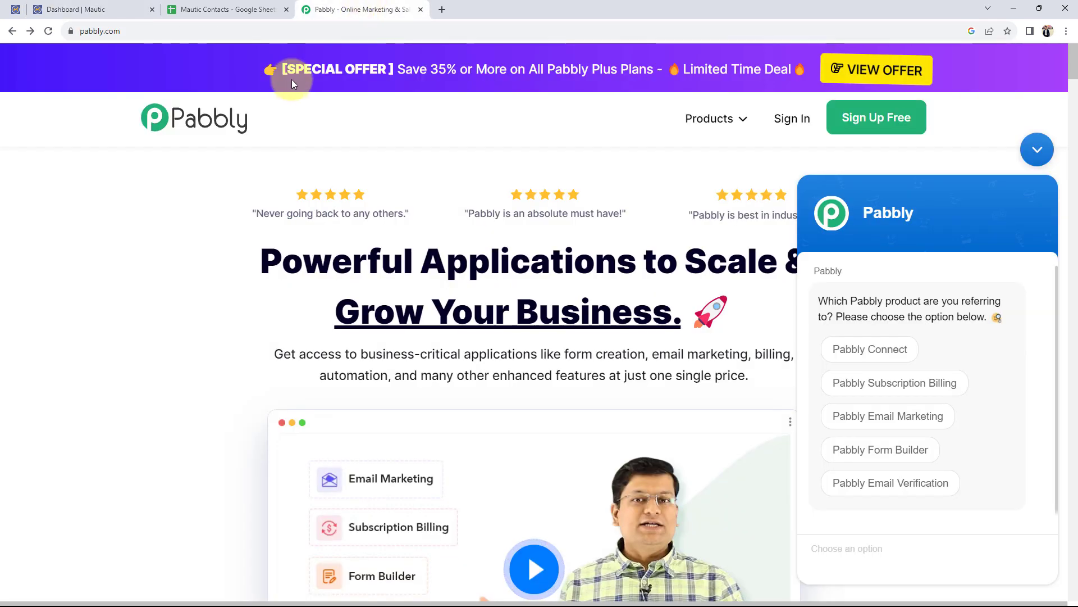
pyautogui.click(1023, 141)
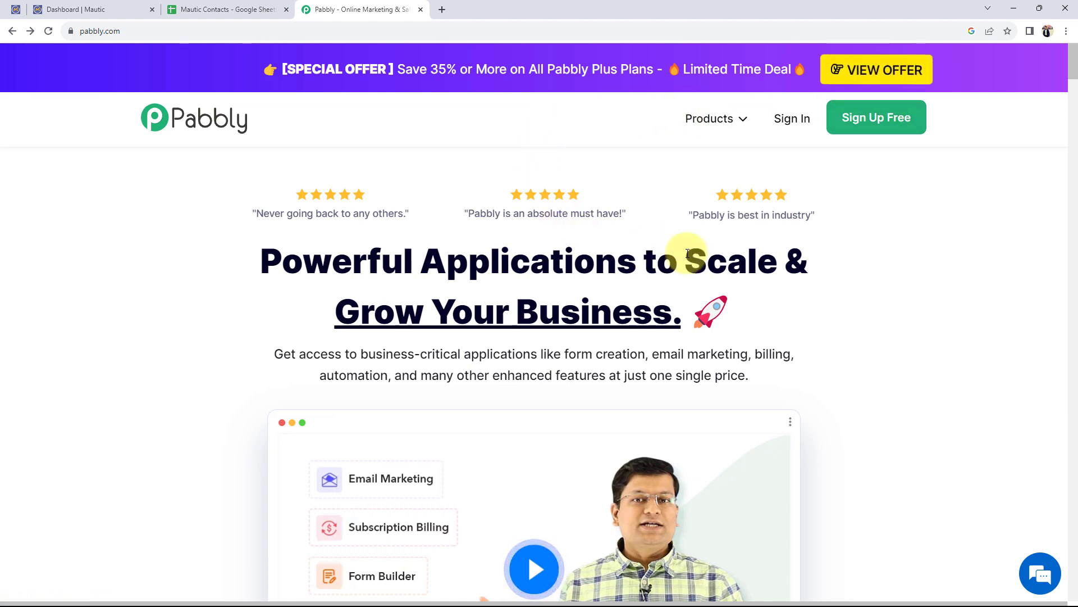
pyautogui.click(164, 148)
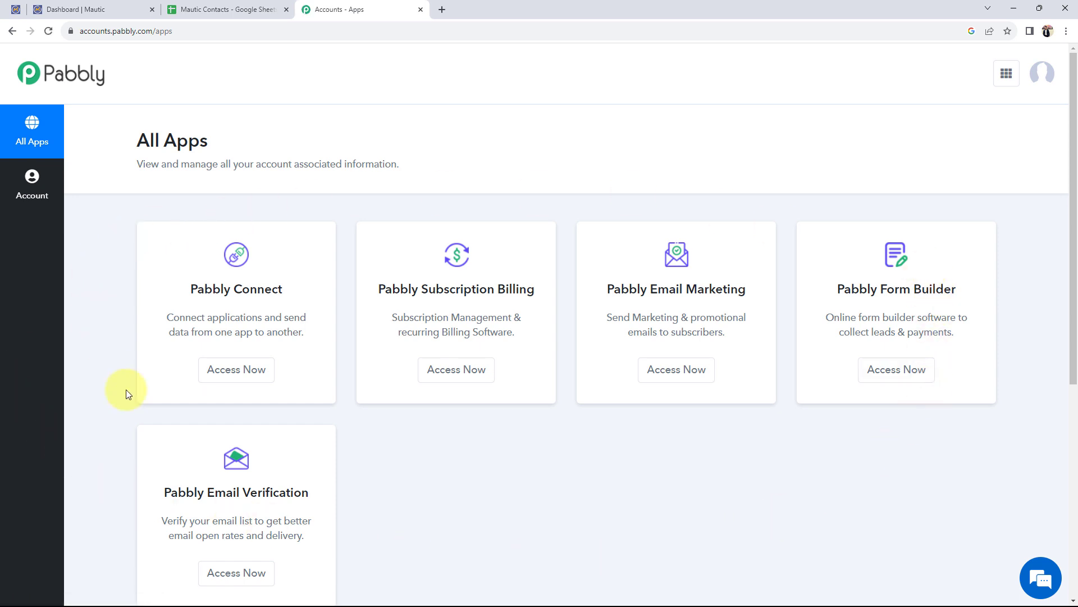
pyautogui.moveTo(191, 289); pyautogui.dragTo(298, 294)
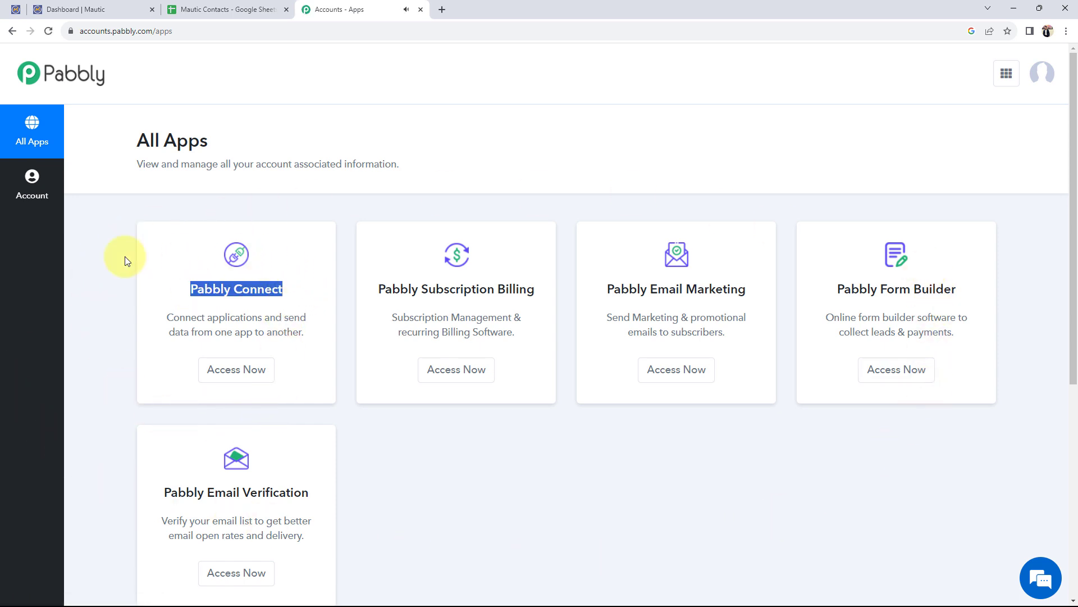
pyautogui.click(236, 369)
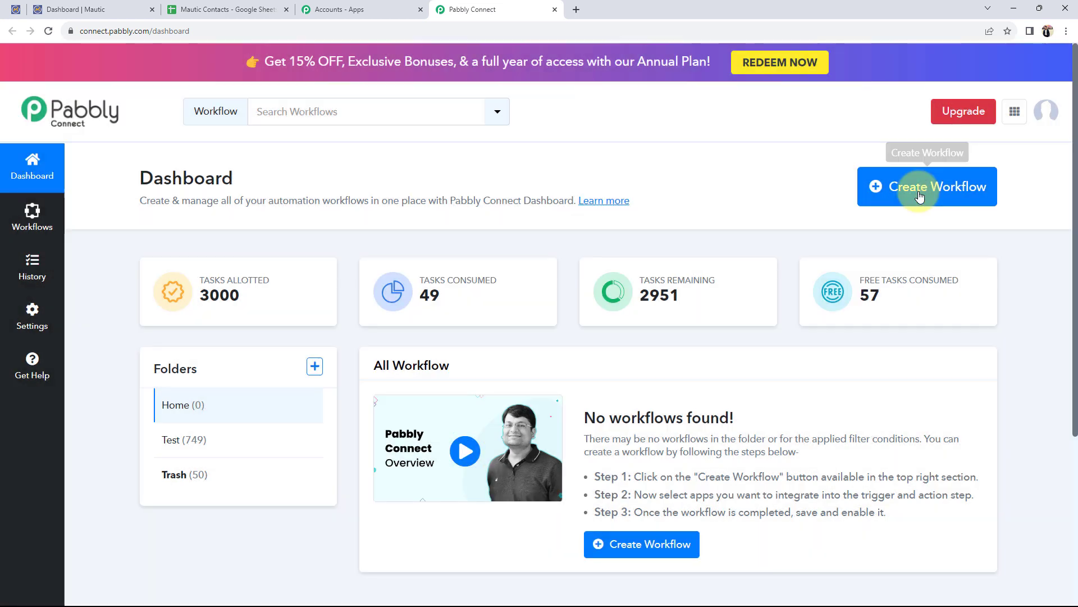
# Create the workflow 'Add Mautic Contacts in Google Sheets Automatically' in the Home folder
pyautogui.click(937, 202)
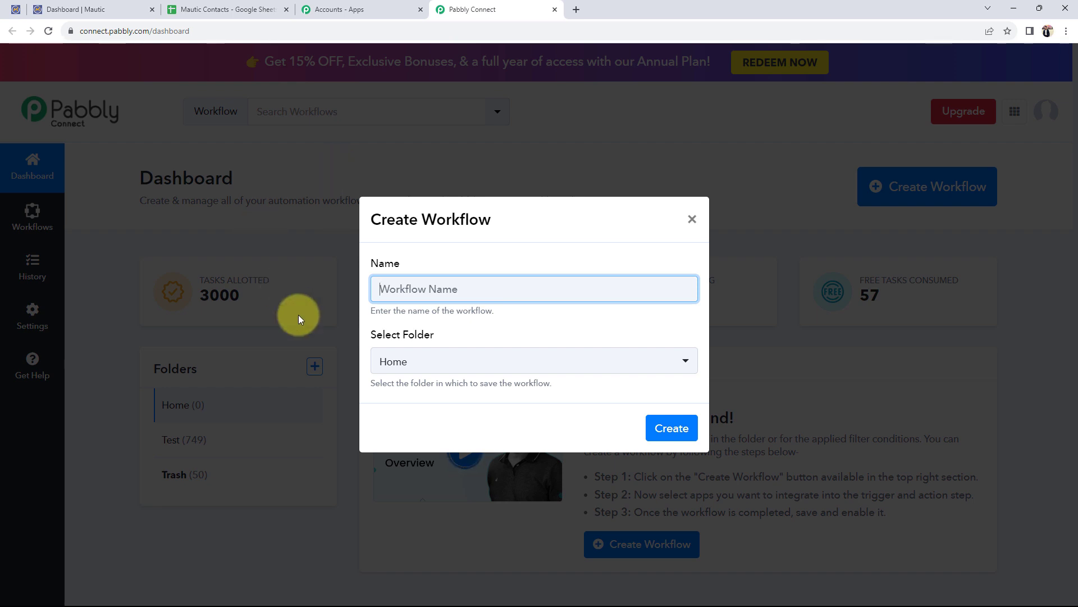
pyautogui.write('Add Mautic Contacts in Google Sheets Automatically')
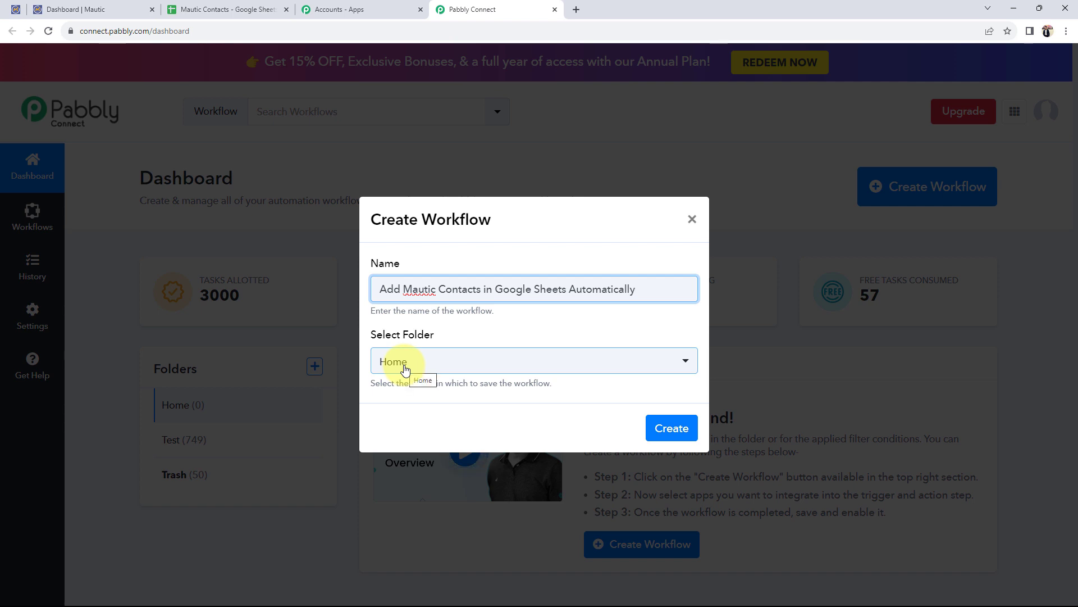
pyautogui.click(655, 428)
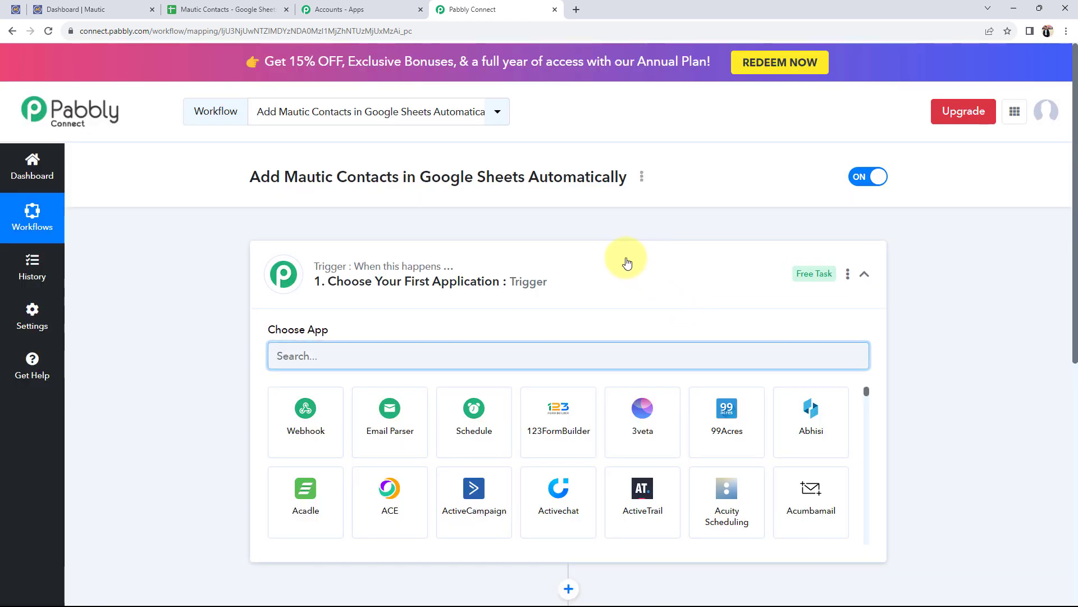
pyautogui.click(604, 264)
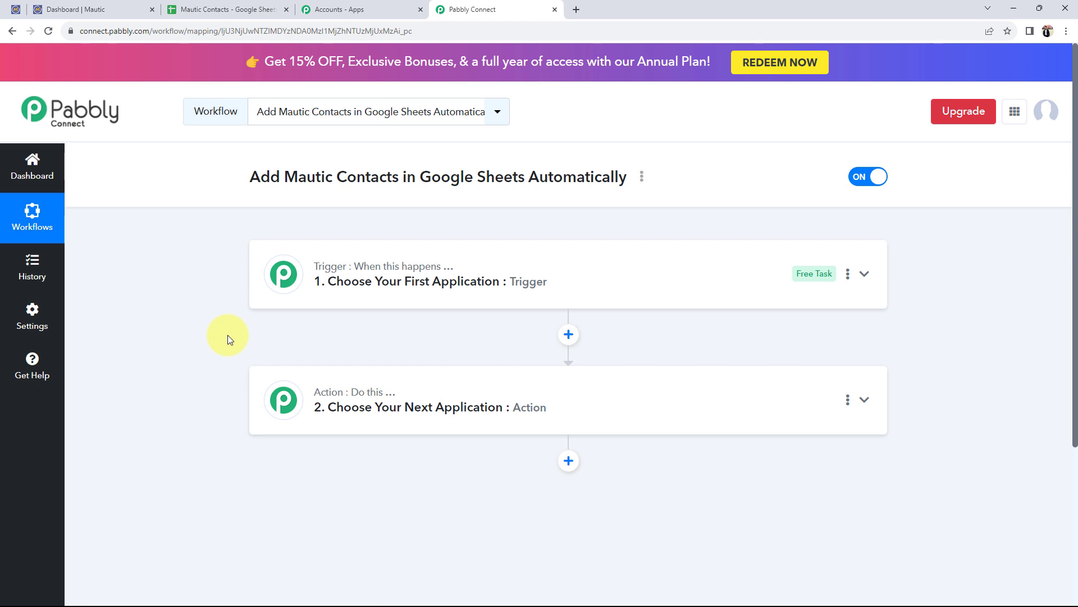
pyautogui.click(73, 9)
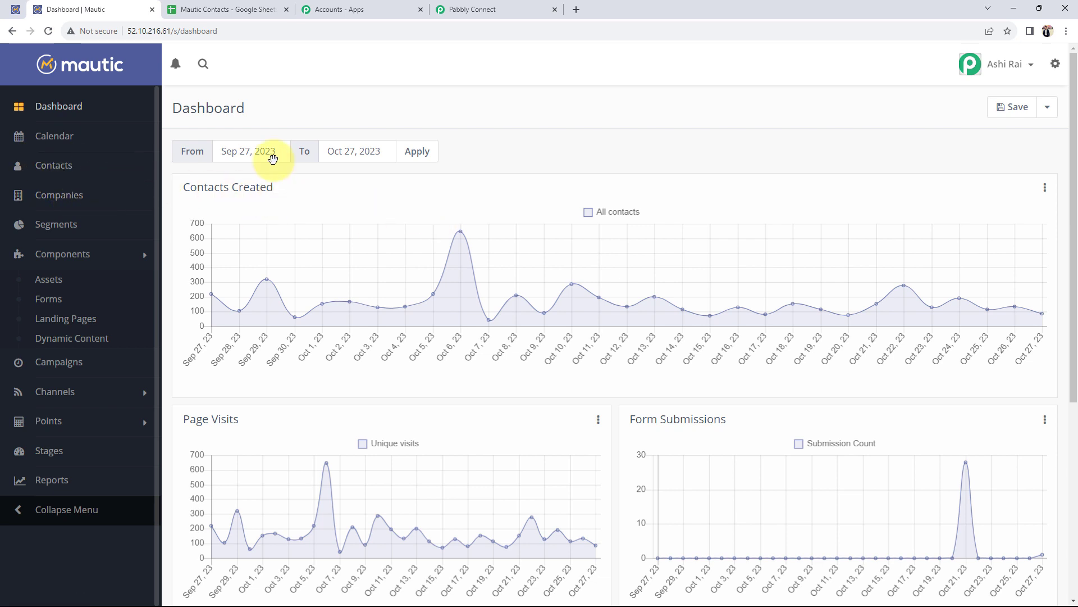
pyautogui.click(242, 6)
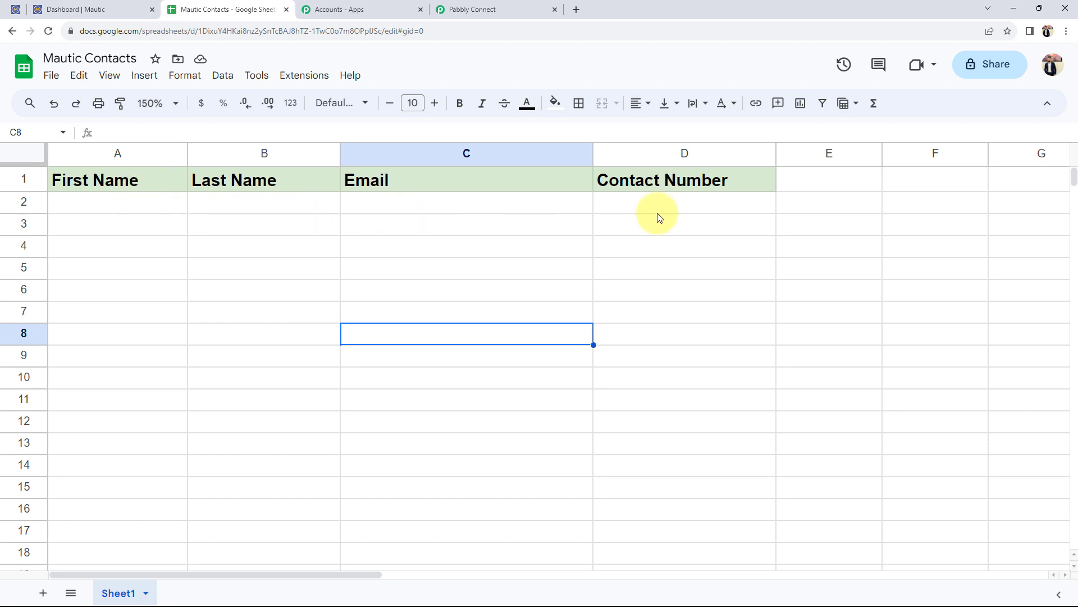
pyautogui.click(129, 10)
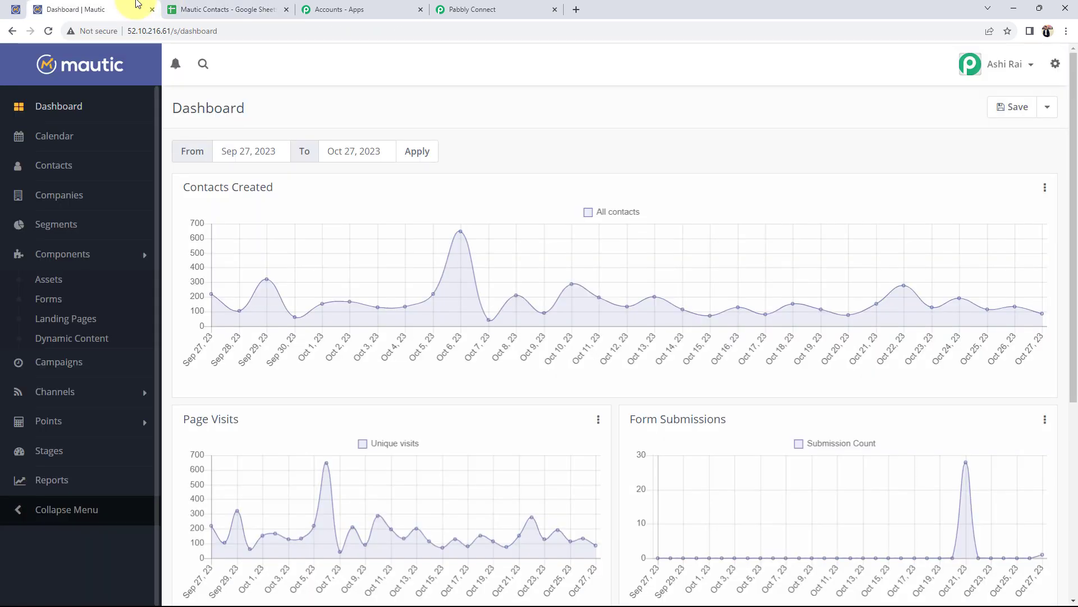
pyautogui.click(219, 9)
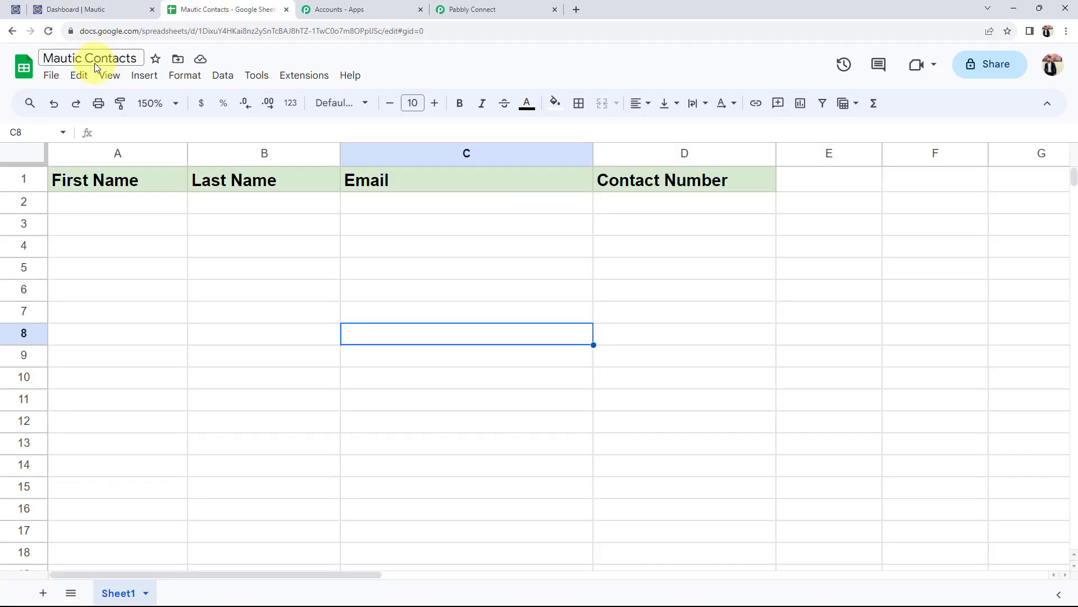
# Set the trigger step to Mautic with the New Contact Identified event
pyautogui.click(480, 4)
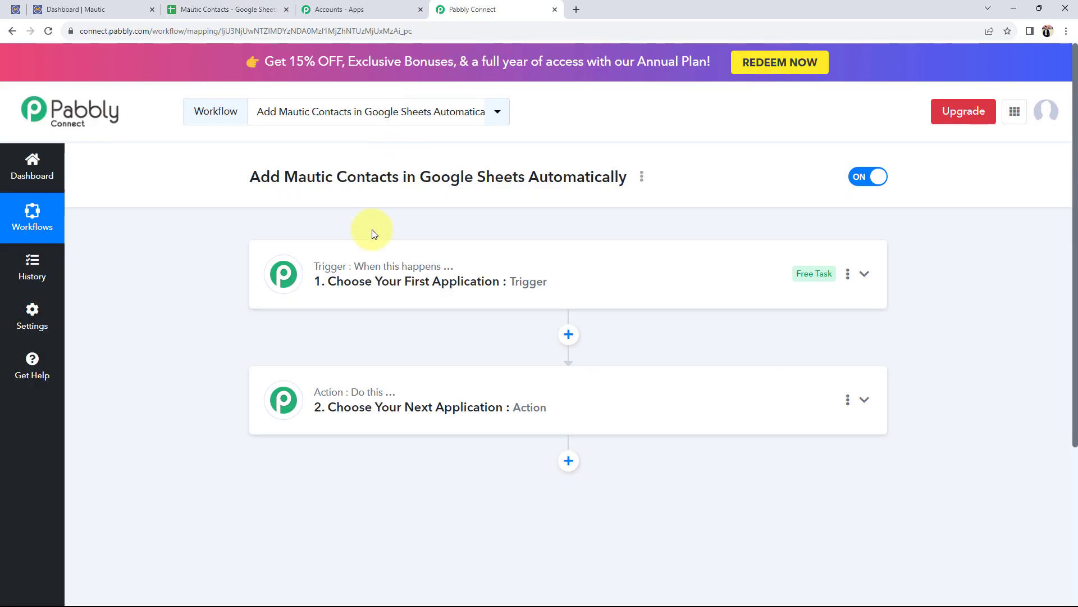
pyautogui.click(301, 295)
pyautogui.click(312, 359)
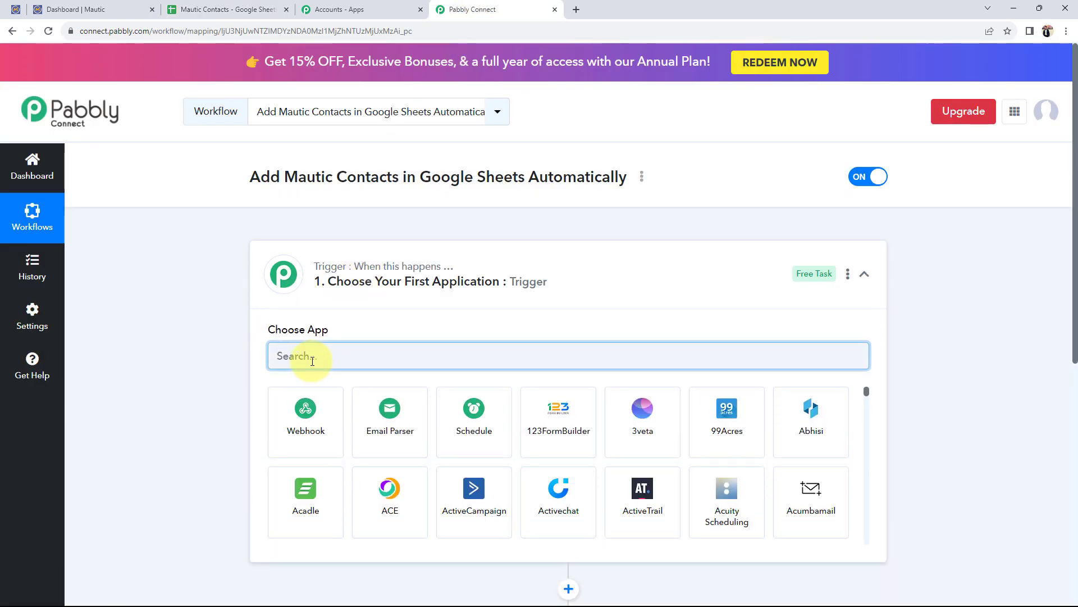
pyautogui.write('maut')
pyautogui.click(337, 393)
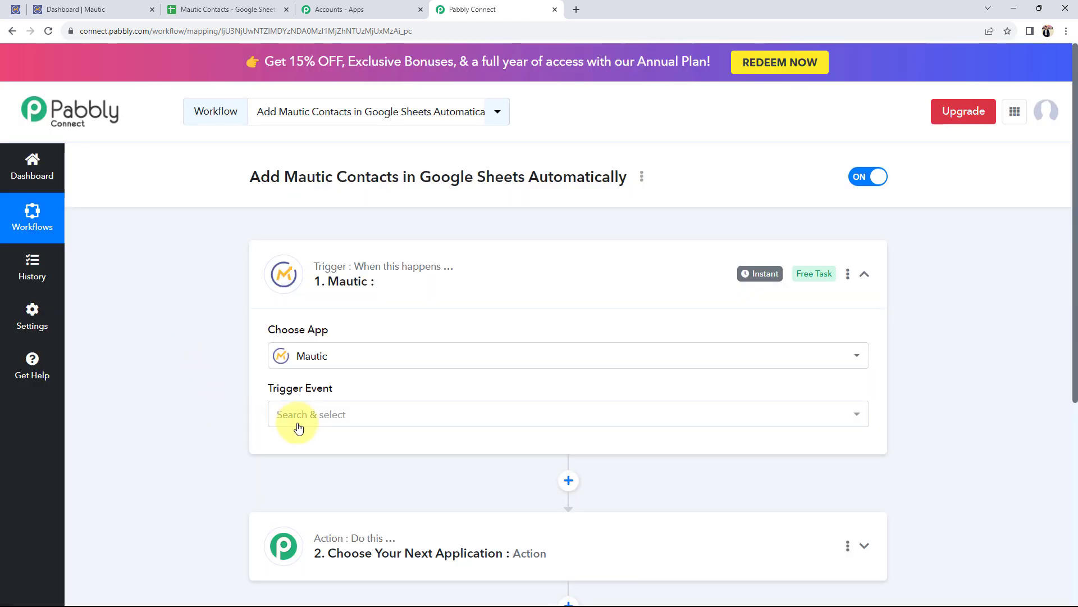
pyautogui.click(298, 428)
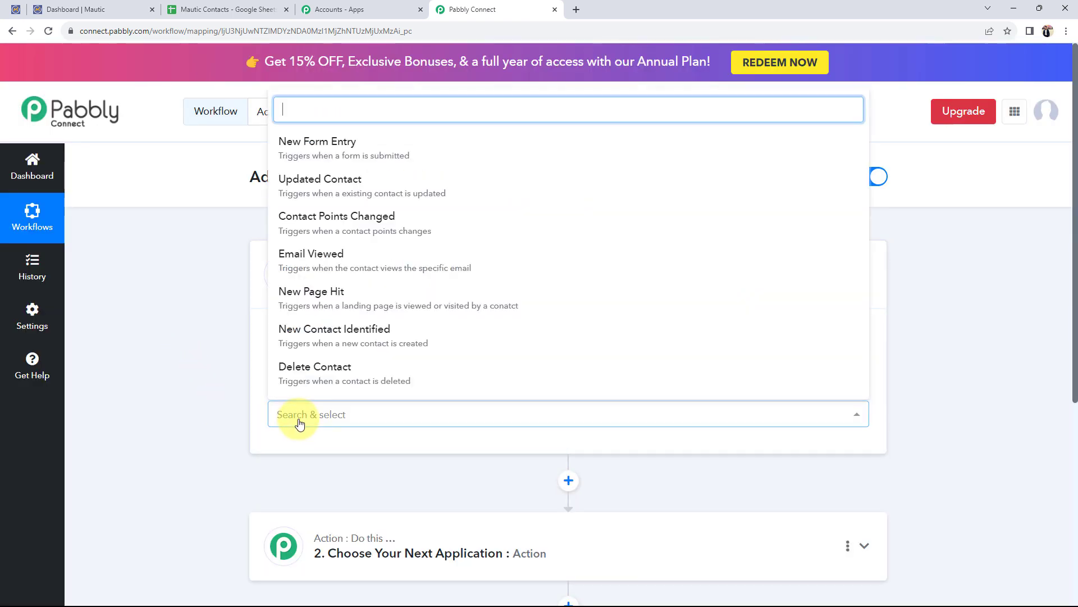
pyautogui.click(309, 332)
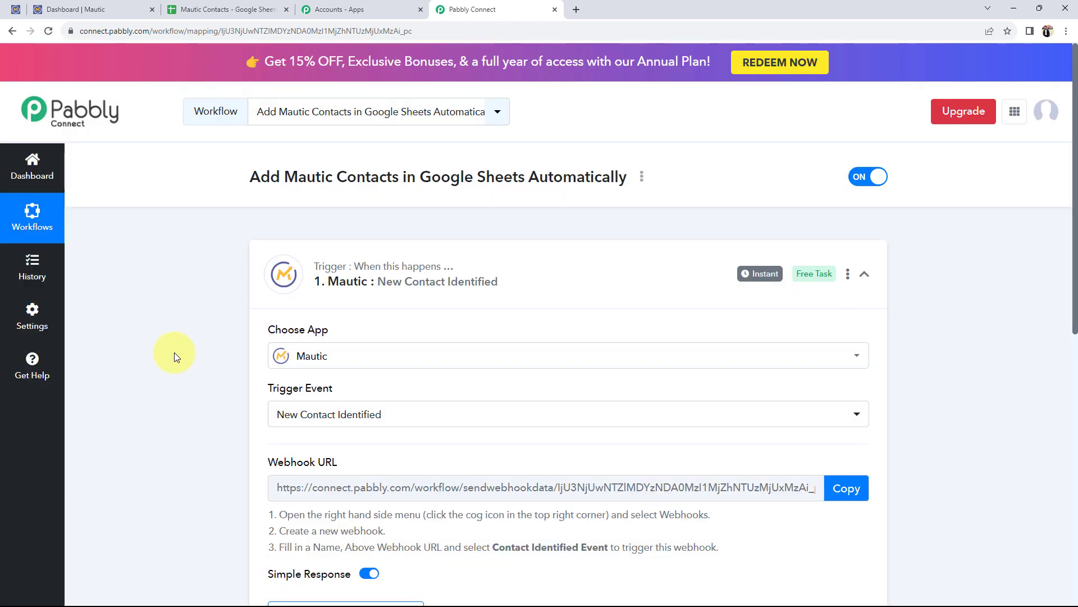
pyautogui.scroll(-2, 173, 352)
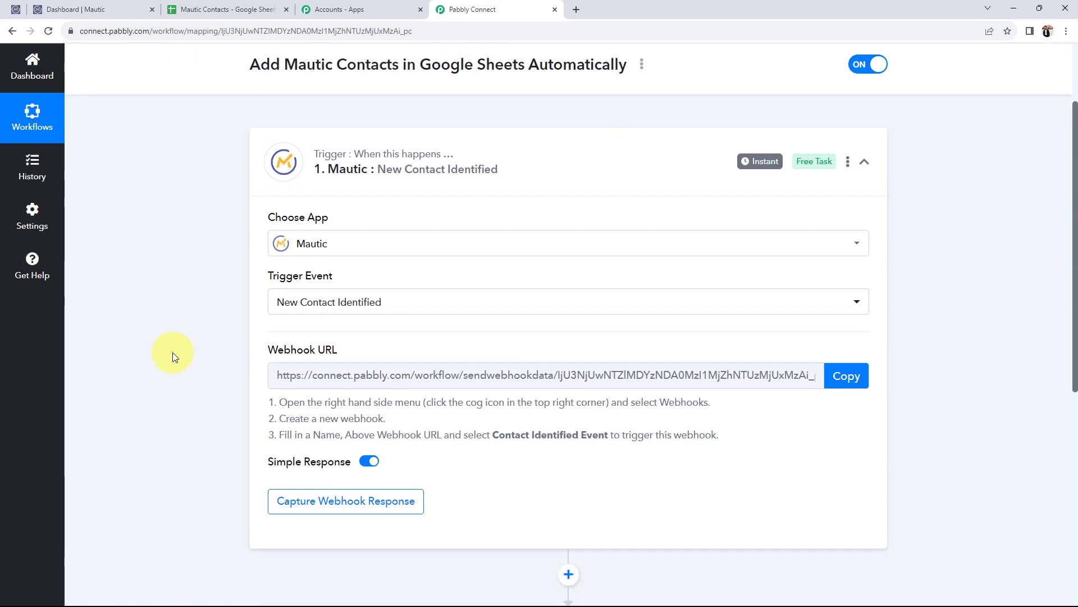
pyautogui.scroll(-2, 173, 353)
pyautogui.scroll(-3, 173, 355)
# Choose Google Sheets as the action app with the Add New Row event
pyautogui.click(405, 372)
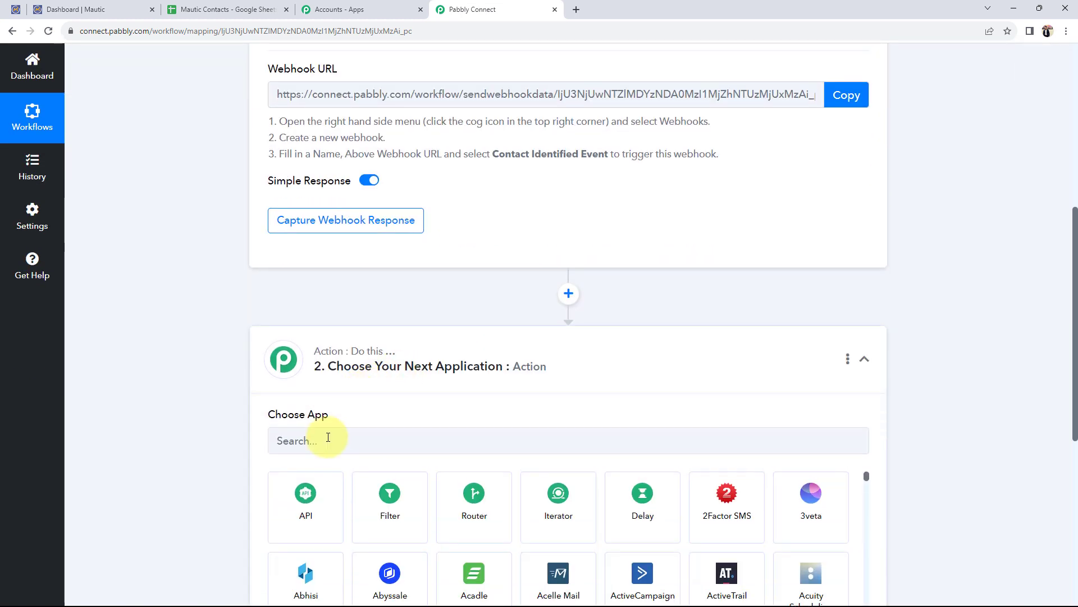
pyautogui.click(328, 437)
pyautogui.write('oo')
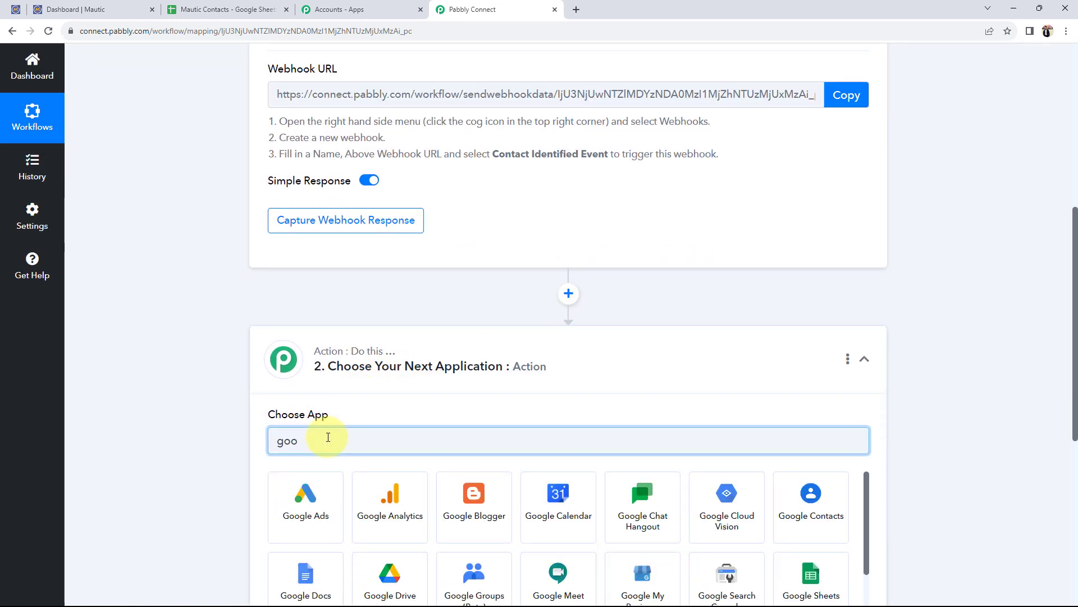
pyautogui.scroll(-3, 326, 437)
pyautogui.click(836, 433)
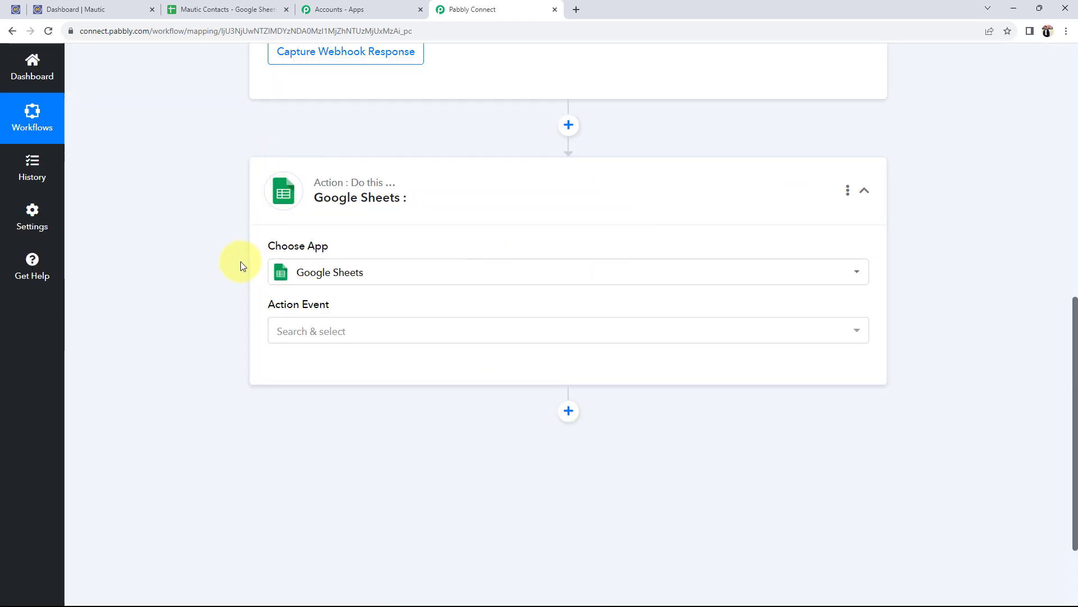
pyautogui.click(306, 332)
pyautogui.click(316, 402)
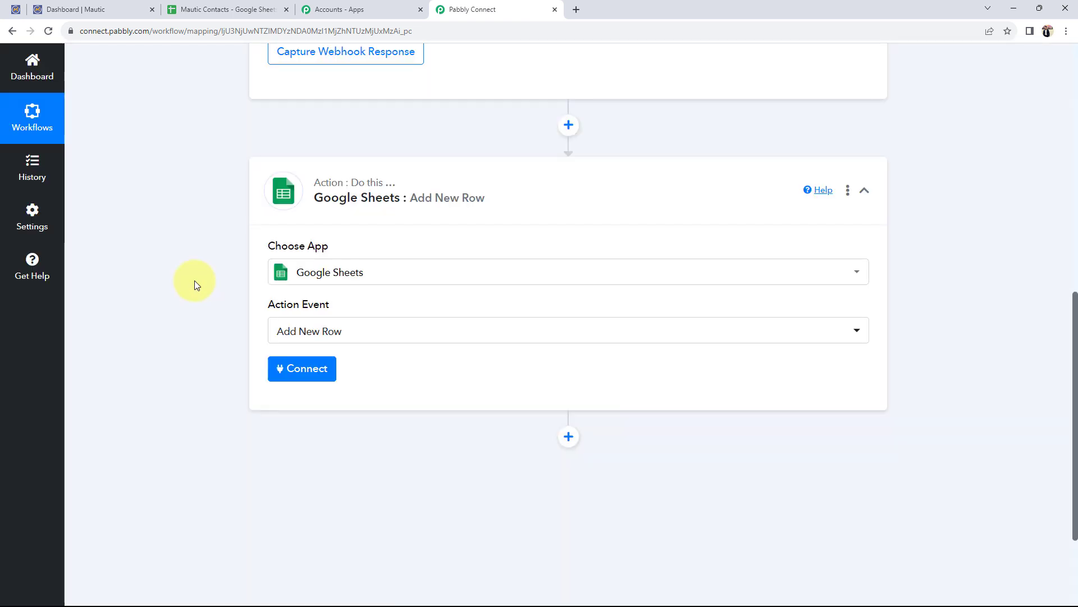
# Review the Mautic trigger's webhook setup instructions and copy its Webhook URL
pyautogui.scroll(10, 194, 281)
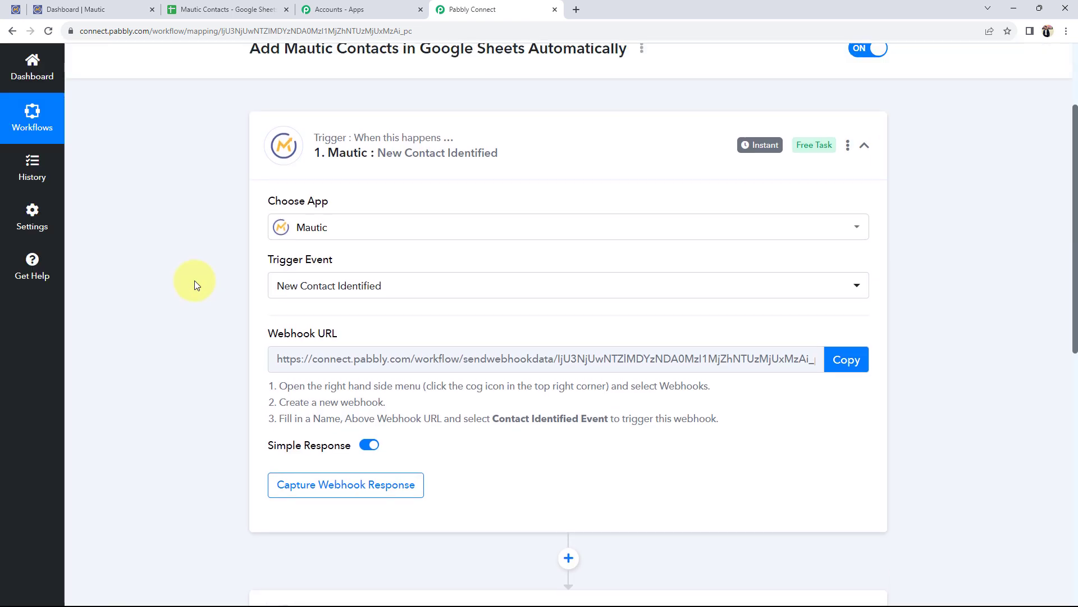
pyautogui.scroll(-1, 193, 312)
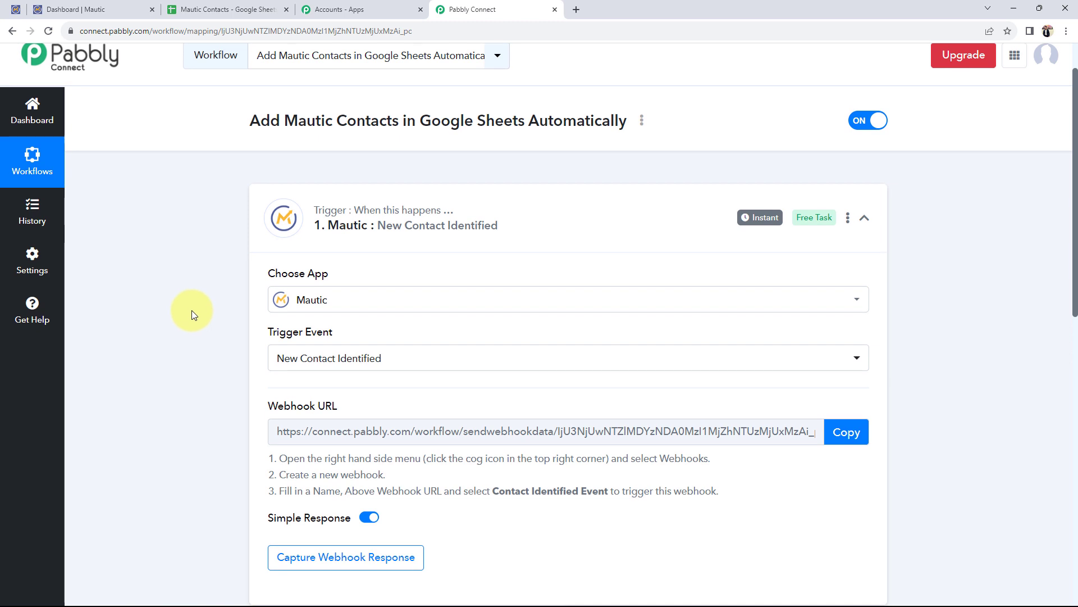
pyautogui.scroll(-2, 190, 310)
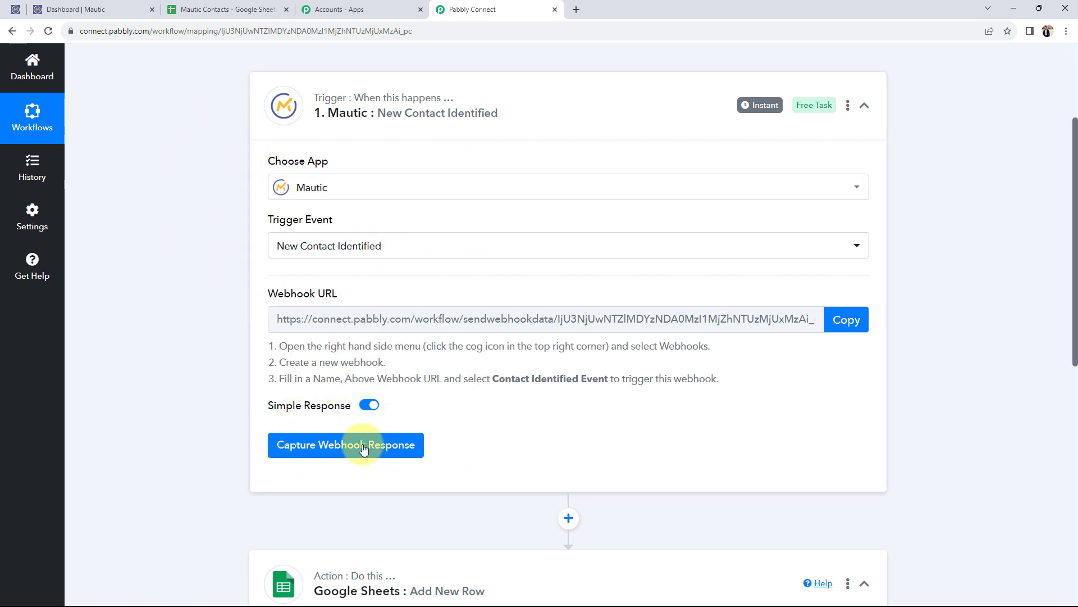
pyautogui.scroll(-1, 272, 481)
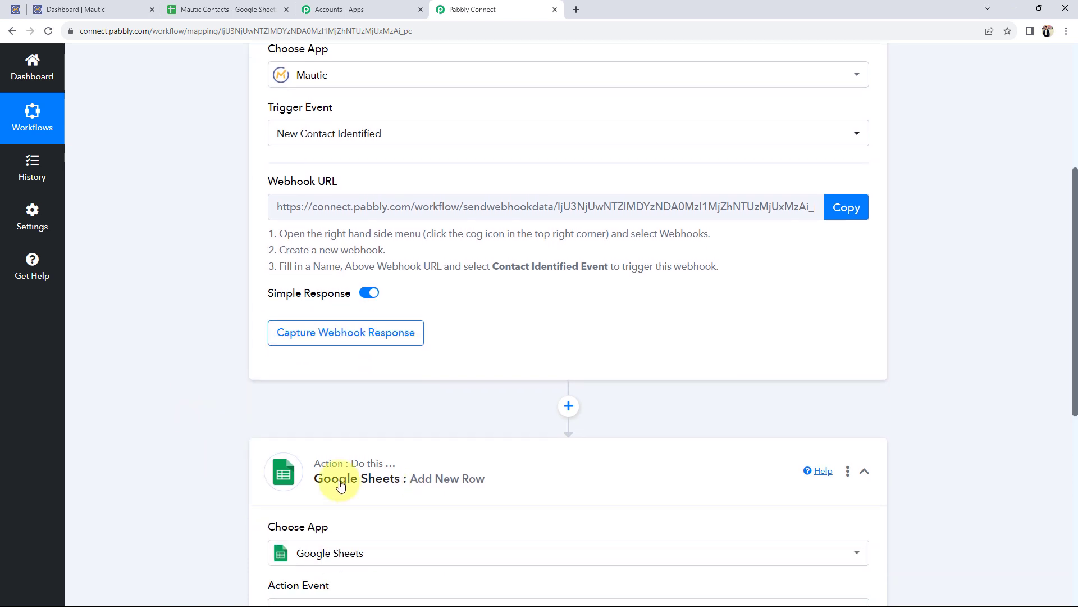
pyautogui.scroll(1, 259, 362)
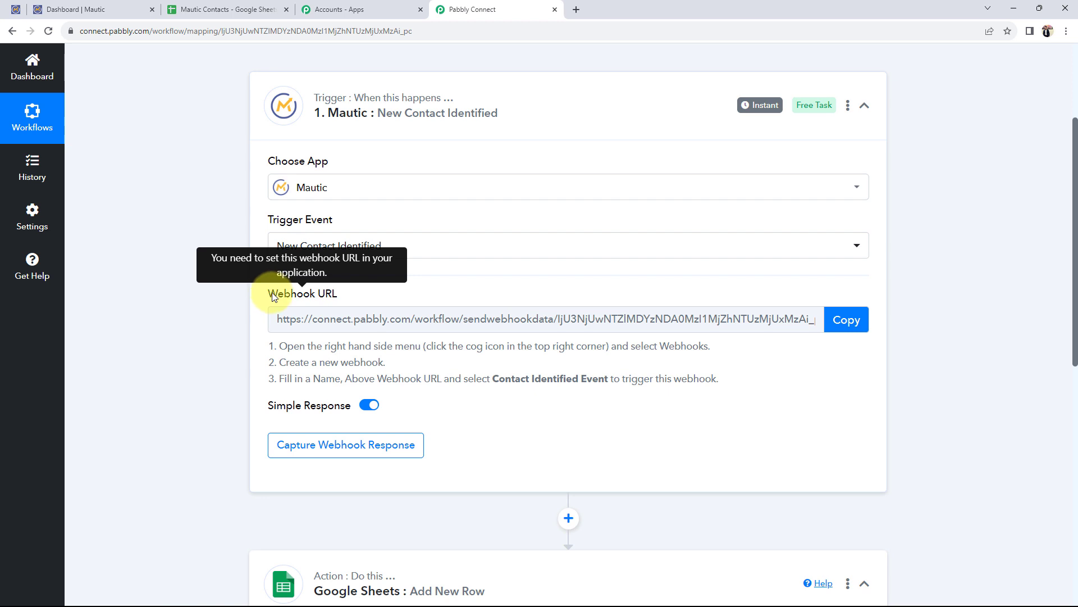
pyautogui.moveTo(269, 293); pyautogui.dragTo(337, 295)
pyautogui.click(244, 314)
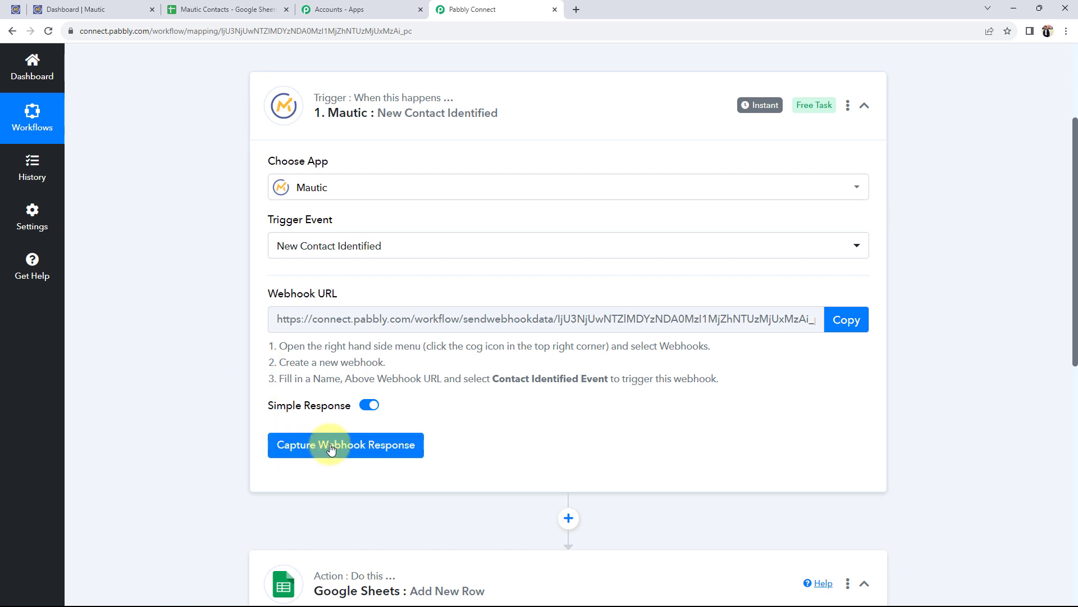
pyautogui.tripleClick(275, 295)
pyautogui.click(280, 326)
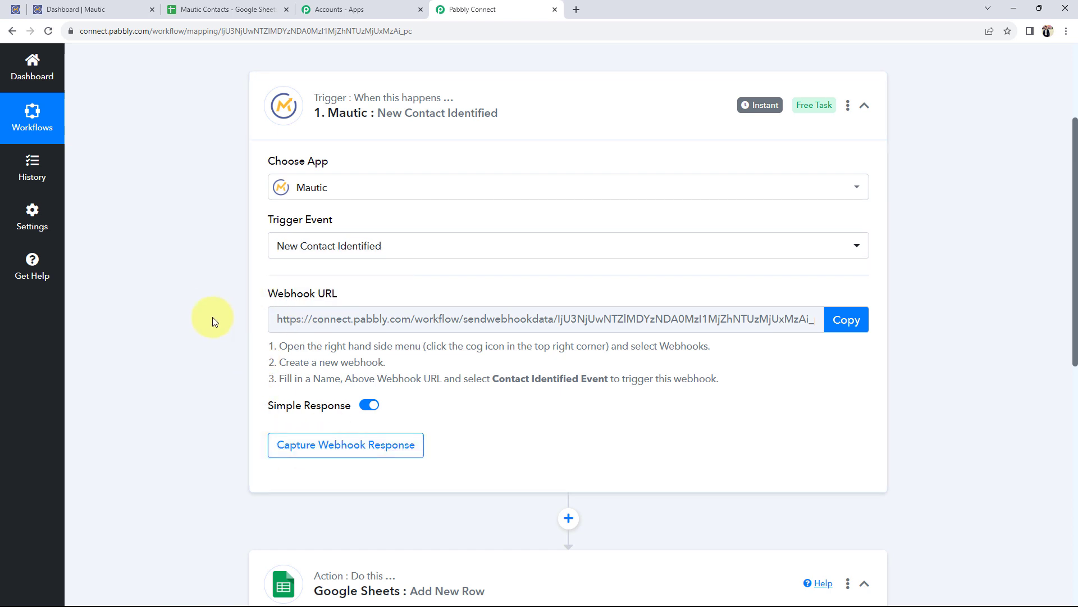
pyautogui.moveTo(283, 344); pyautogui.dragTo(772, 408)
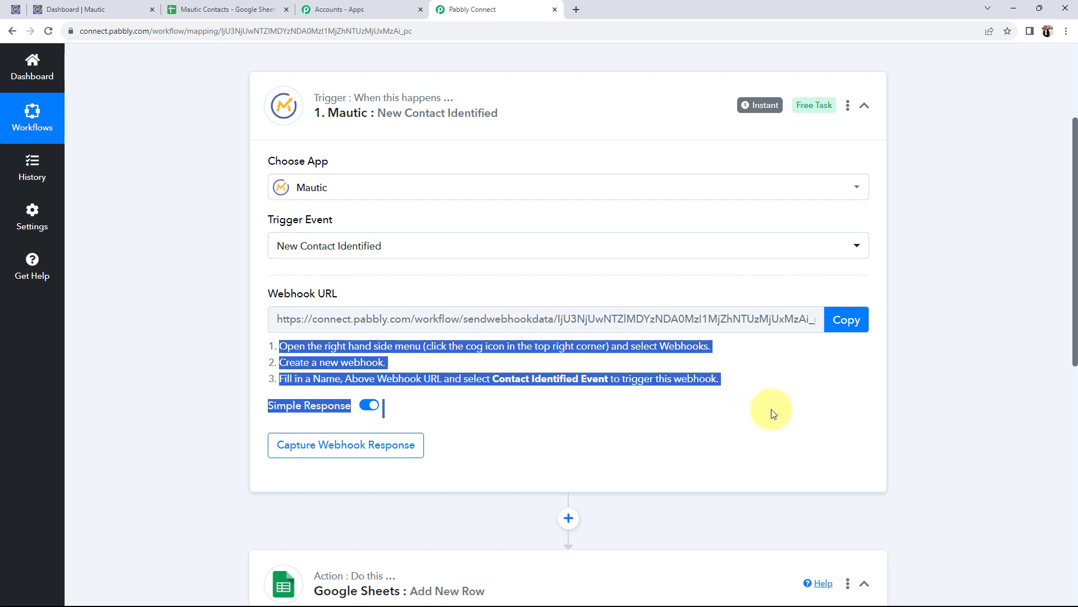
pyautogui.click(716, 424)
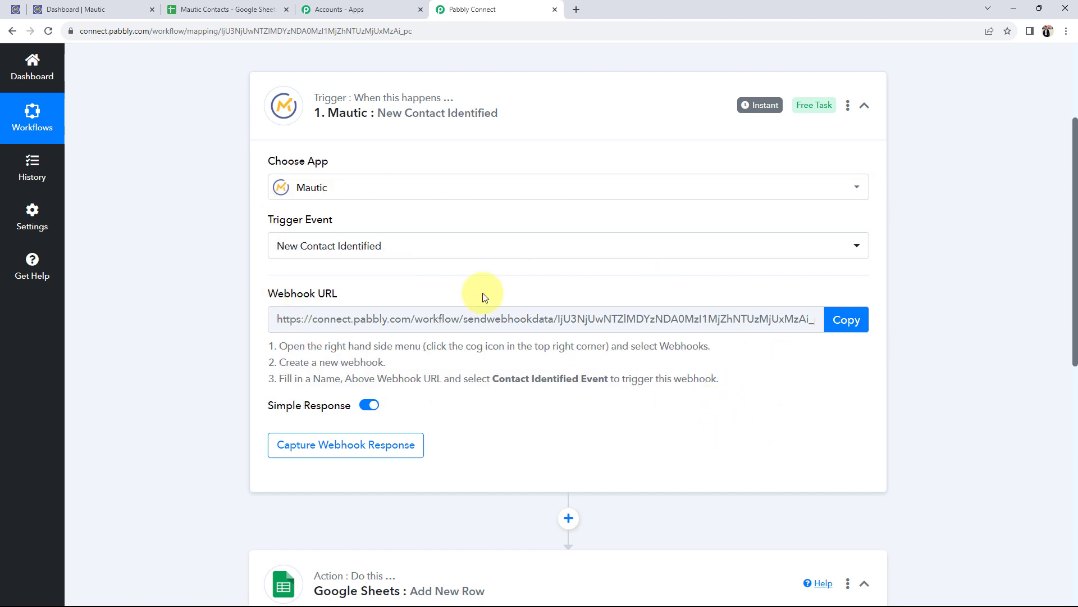
pyautogui.click(846, 318)
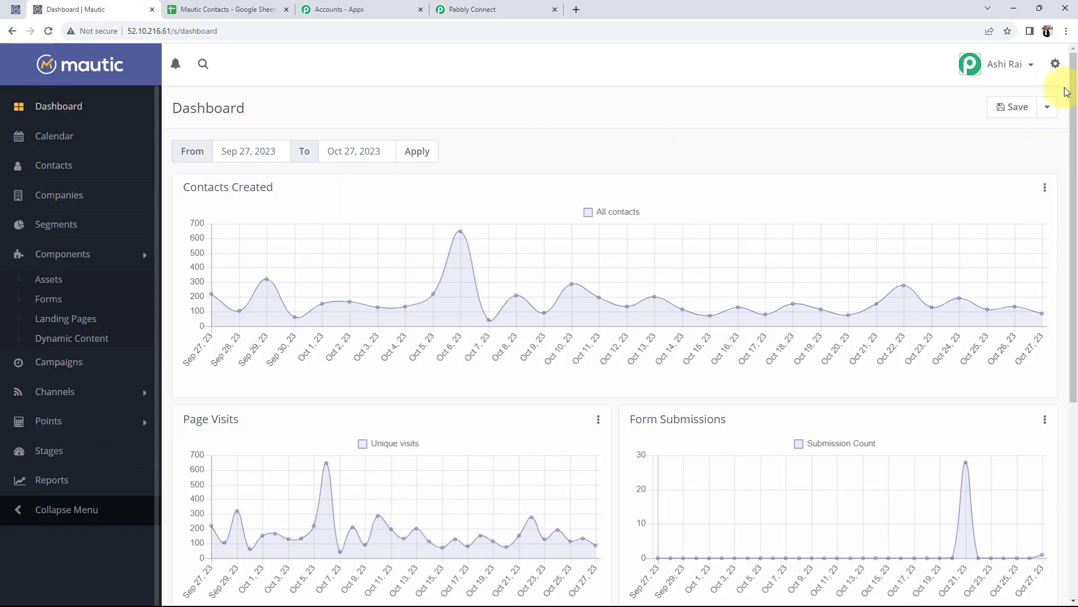
# Start a new webhook from Settings > Webhooks and name it 'Test Integration'
pyautogui.click(1055, 64)
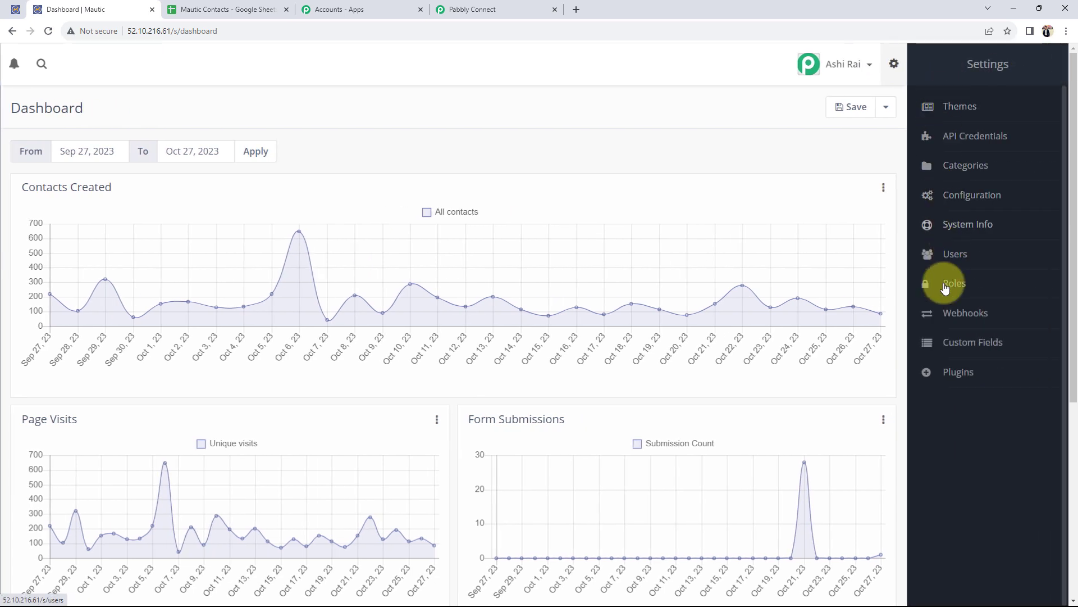
pyautogui.click(949, 312)
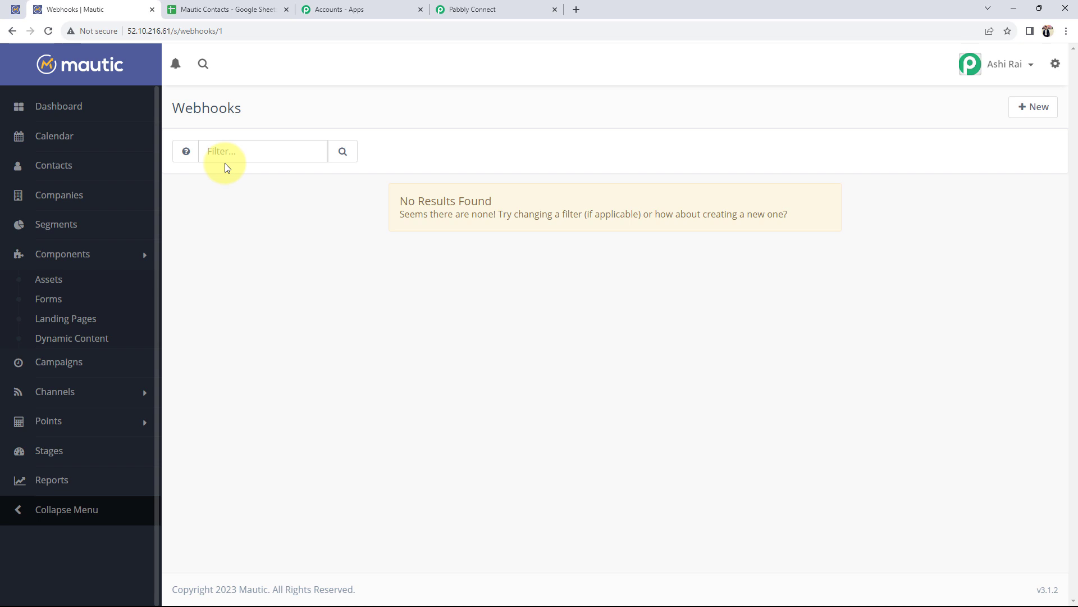
pyautogui.click(1018, 117)
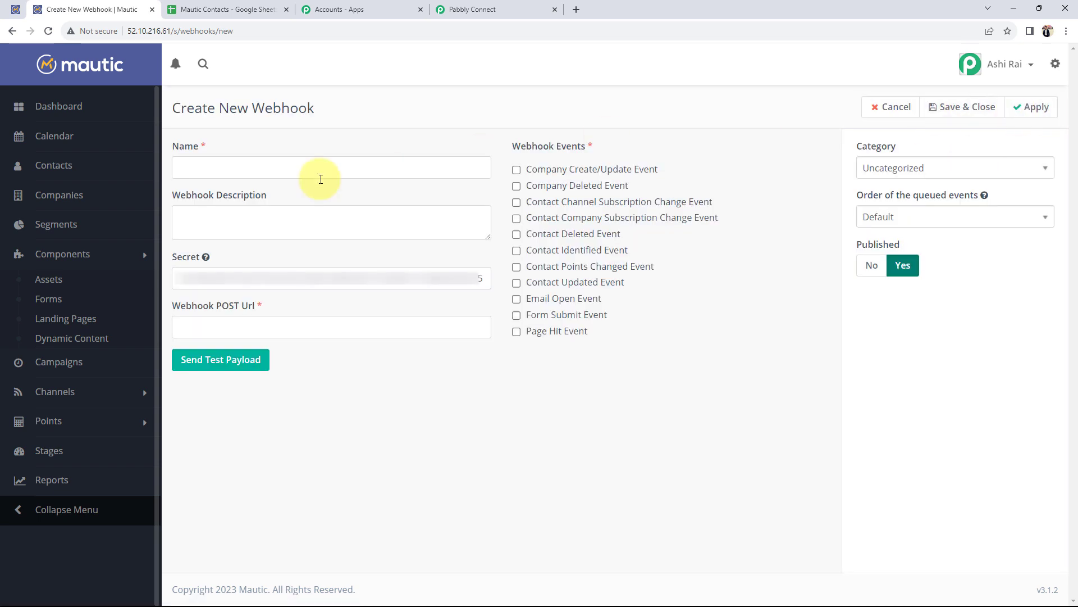
pyautogui.click(233, 159)
pyautogui.write('Te')
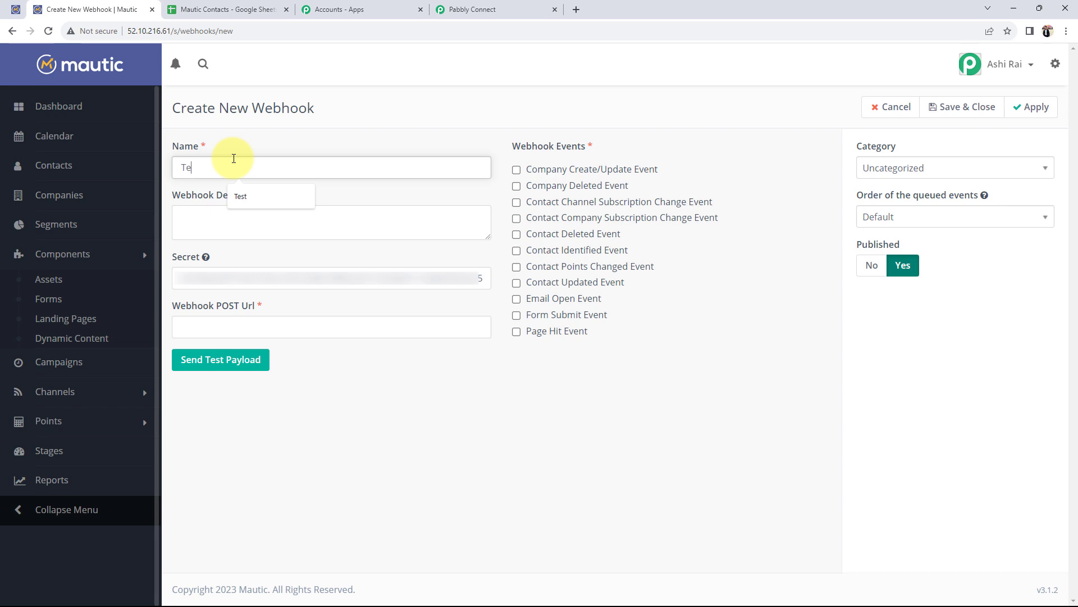
pyautogui.write('st Integration')
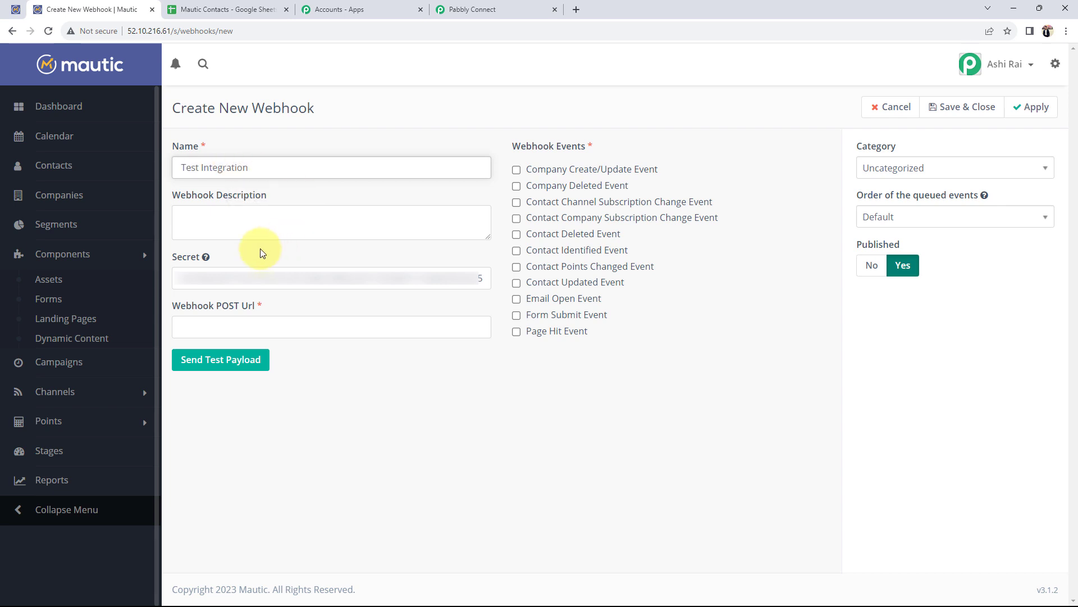
pyautogui.click(215, 219)
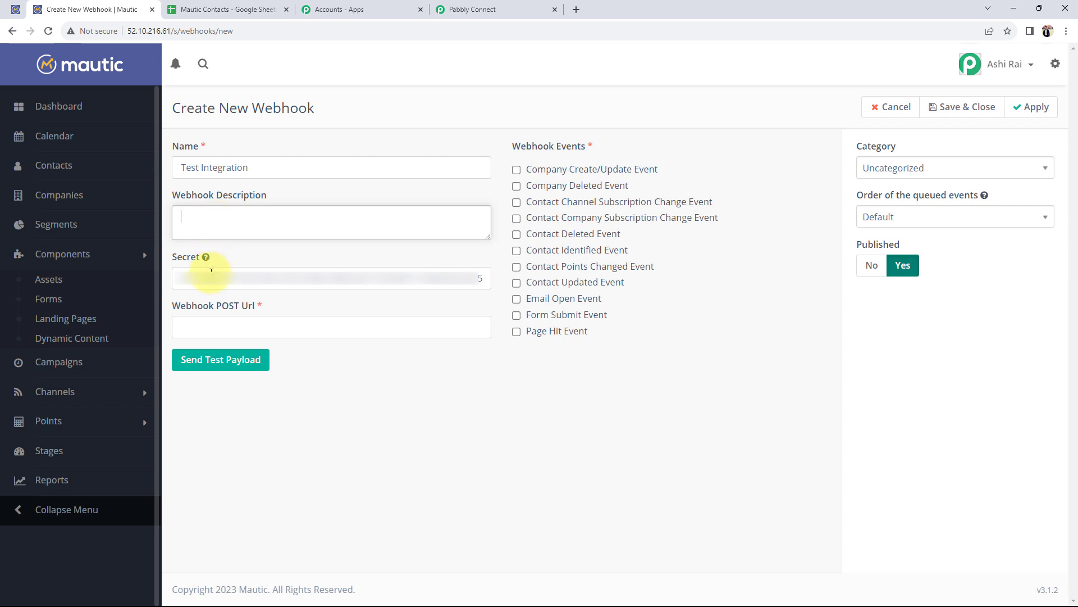
# Paste the Pabbly Connect webhook URL as the webhook's POST URL
pyautogui.click(219, 322)
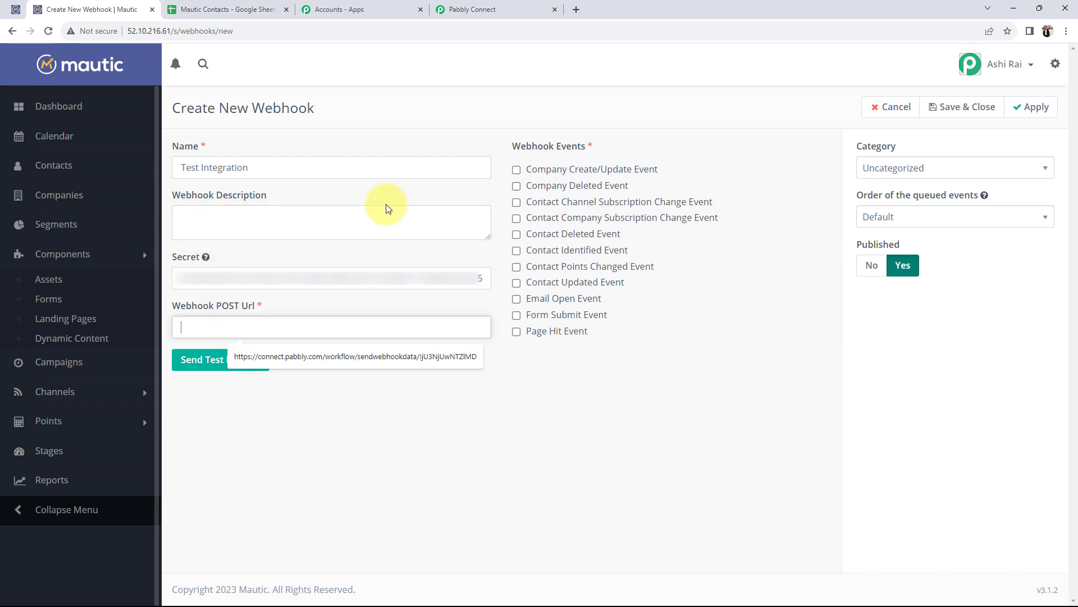
pyautogui.click(478, 10)
pyautogui.click(842, 321)
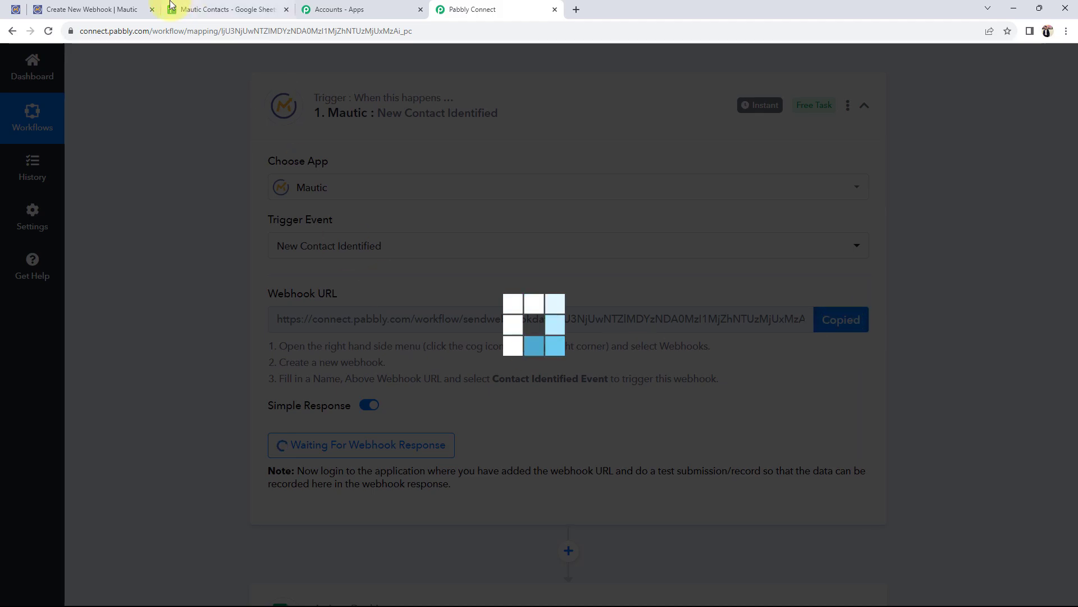
pyautogui.click(92, 9)
pyautogui.hotkey('ctrl', 'v')
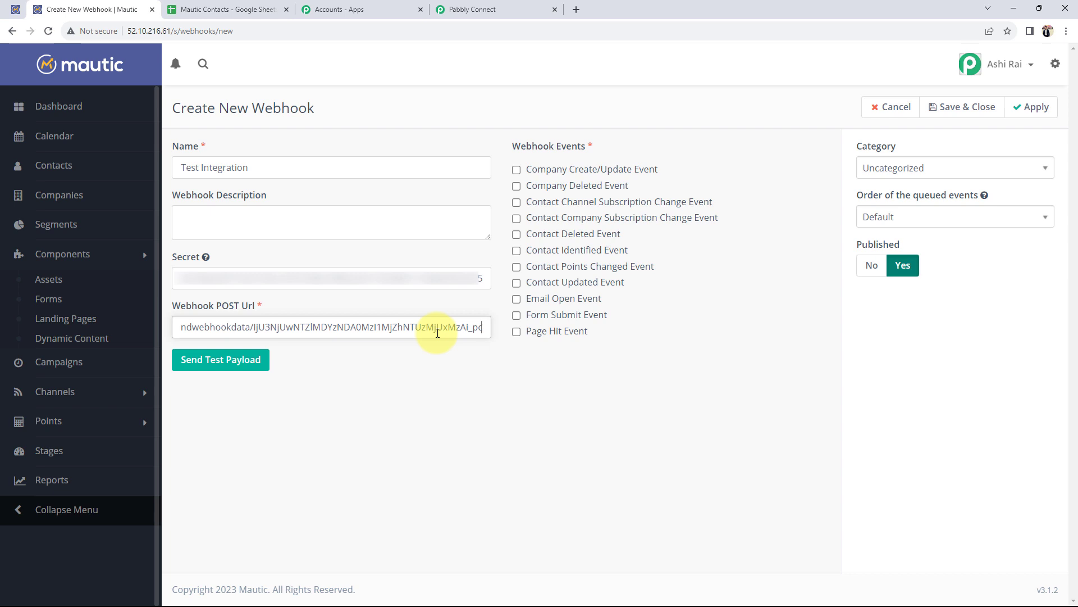
# Subscribe the webhook to Contact Identified Event, then apply and save it
pyautogui.moveTo(513, 142); pyautogui.dragTo(597, 145)
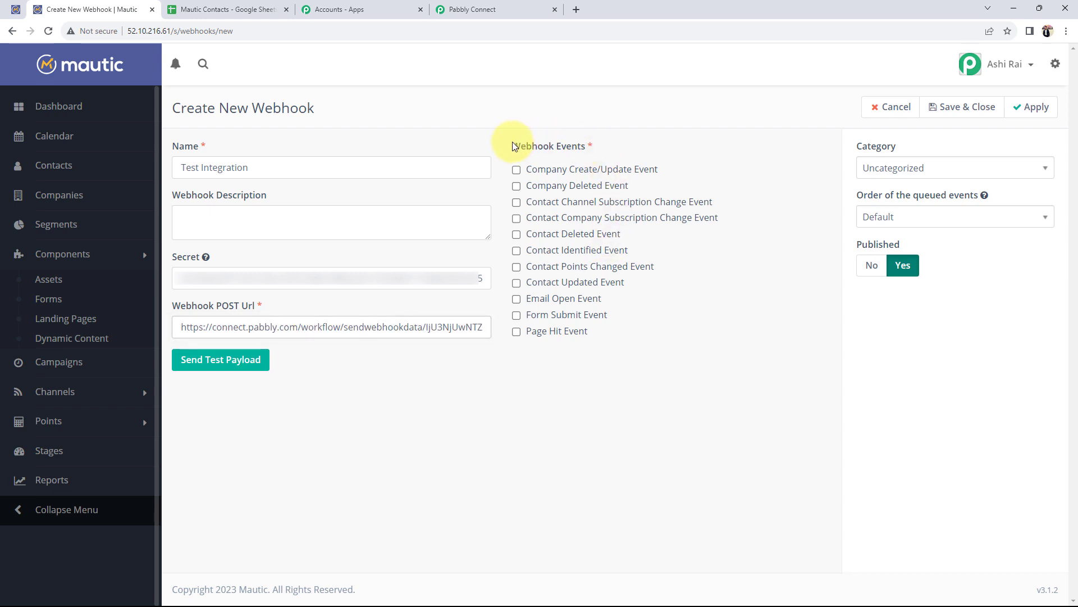
pyautogui.click(653, 156)
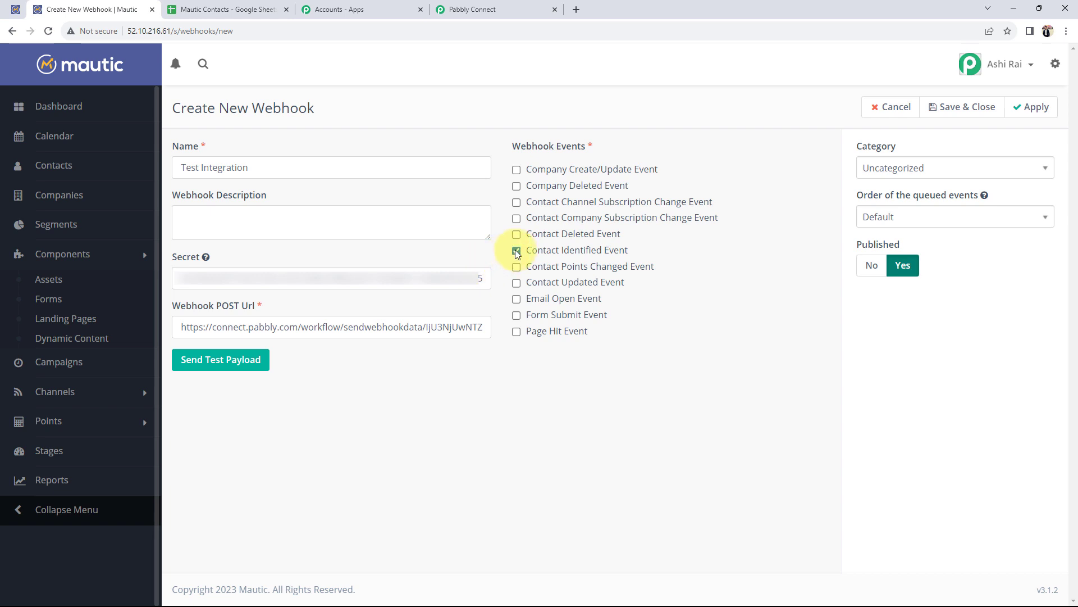
pyautogui.click(508, 8)
pyautogui.moveTo(498, 379); pyautogui.dragTo(607, 379)
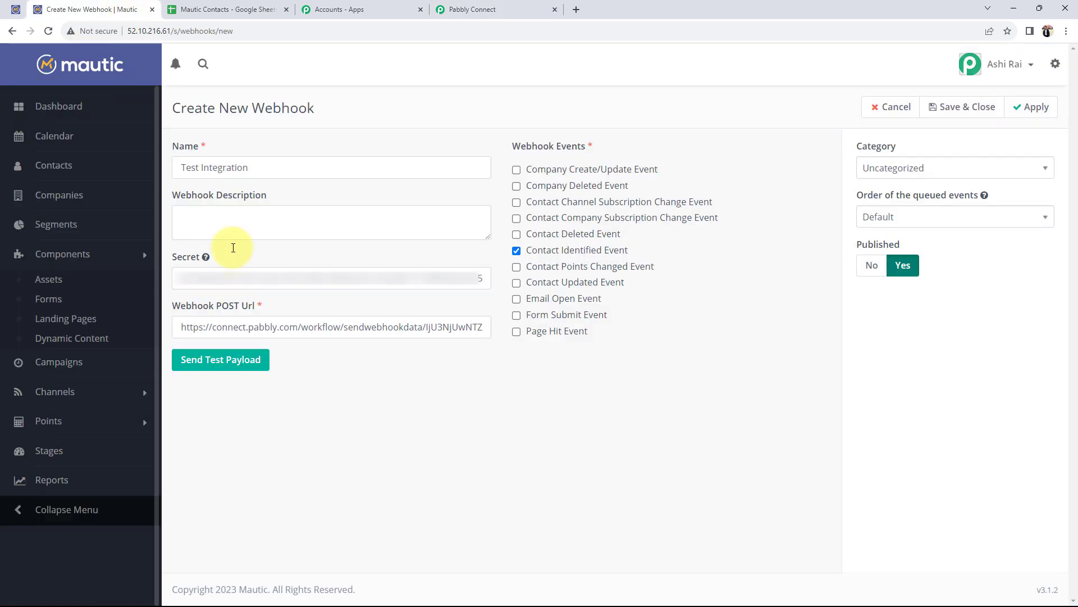
pyautogui.click(90, 9)
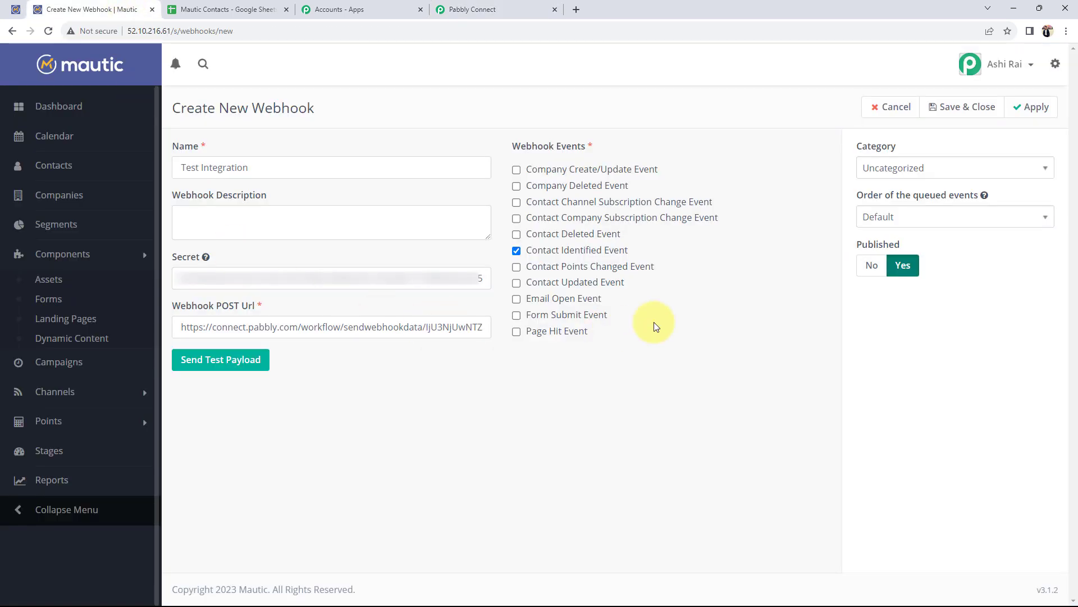
pyautogui.click(1035, 108)
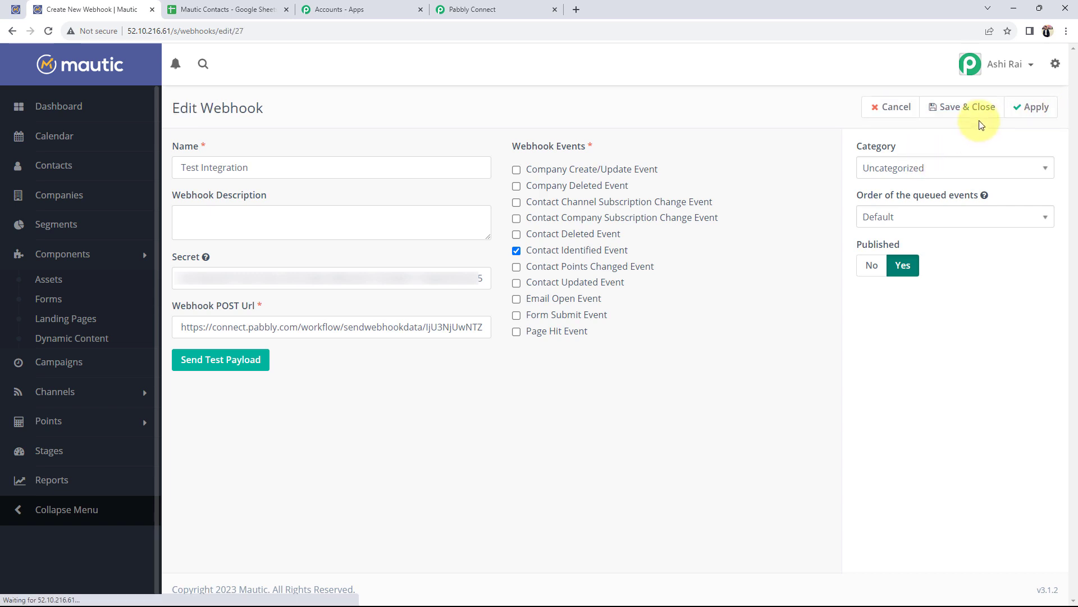
pyautogui.click(962, 107)
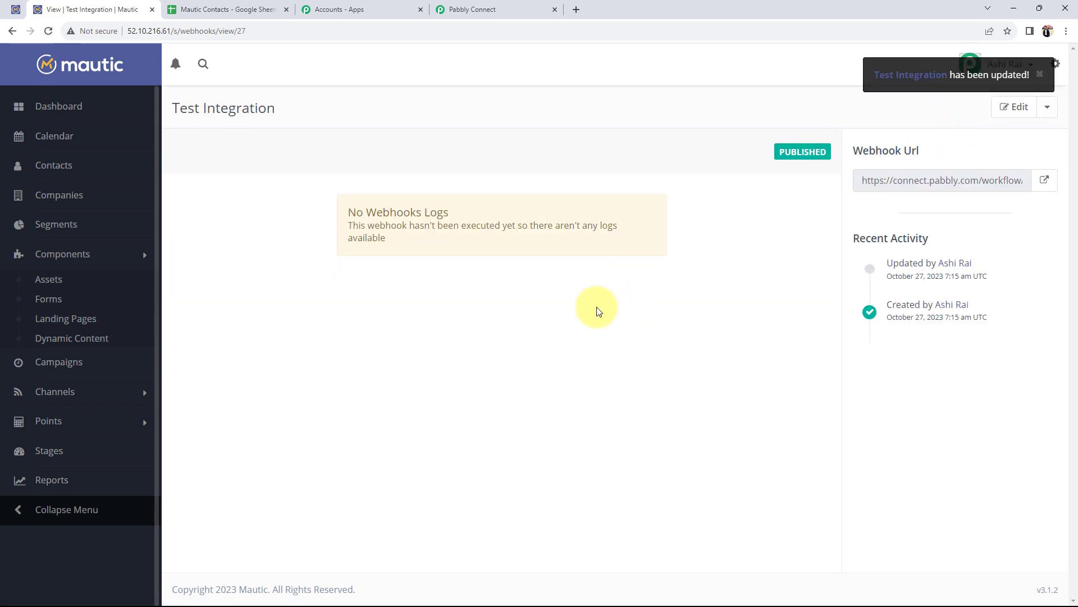
# Open Mautic's webhooks list showing the Test Integration webhook
pyautogui.click(1055, 63)
pyautogui.click(963, 310)
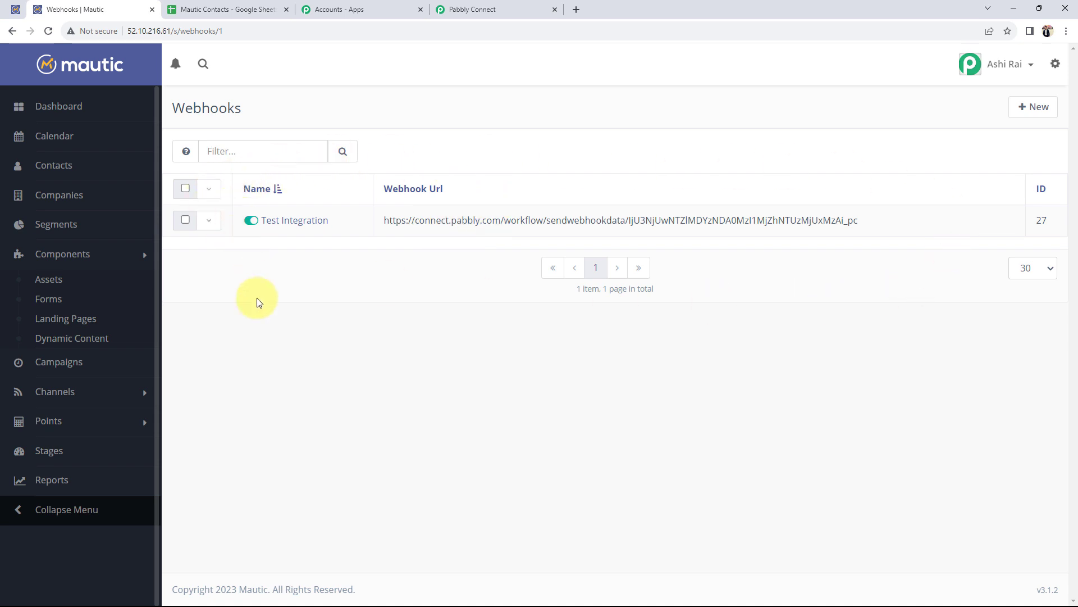
pyautogui.click(507, 6)
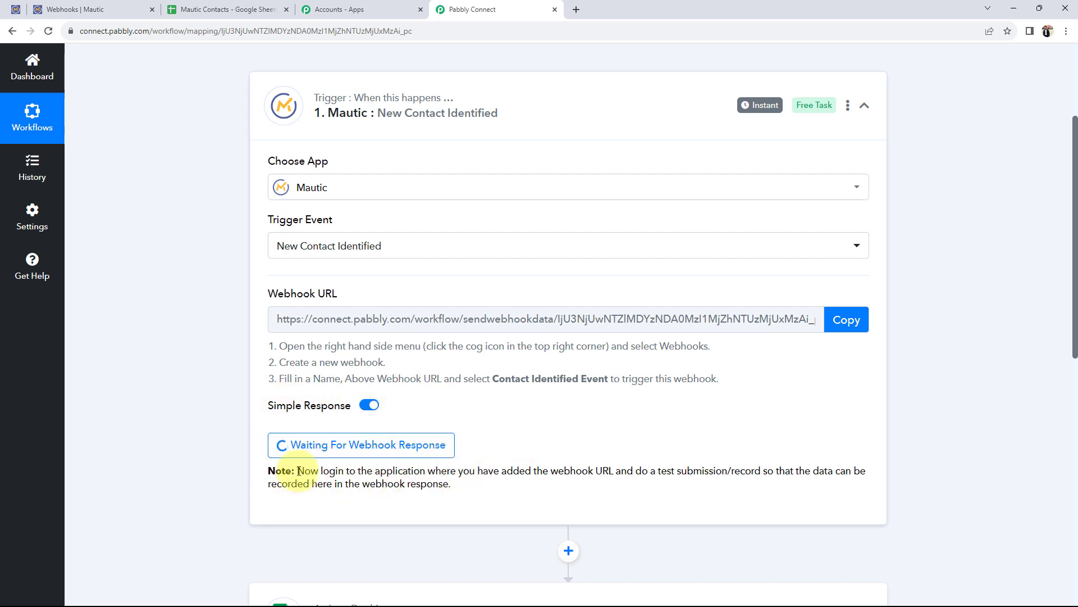
# Read Pabbly's note about making a test submission, then return to the Mautic webhooks list
pyautogui.moveTo(298, 470); pyautogui.dragTo(625, 473)
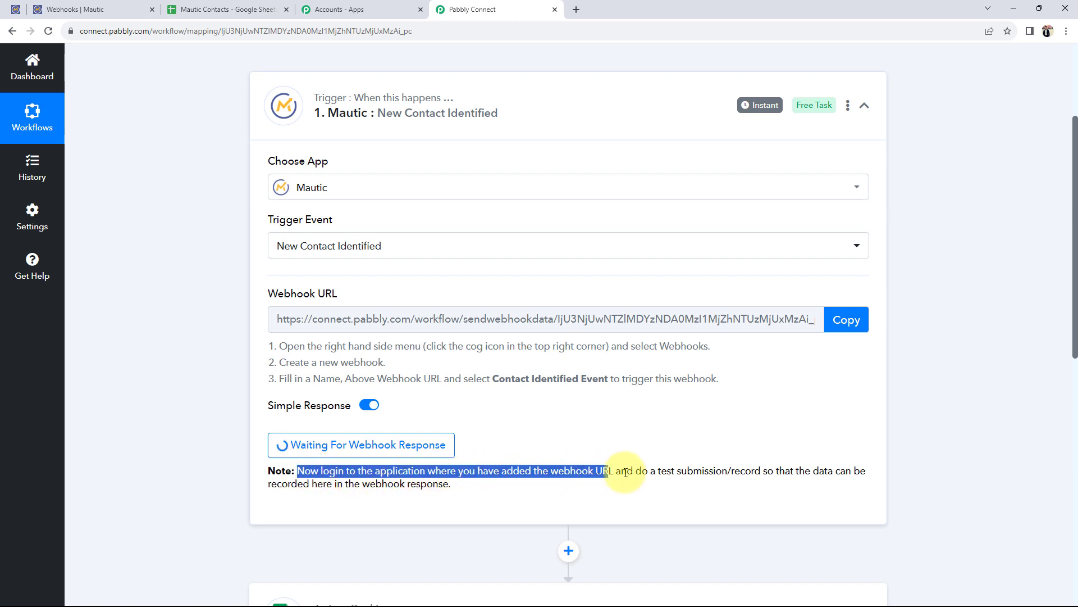
pyautogui.moveTo(625, 472); pyautogui.dragTo(195, 440)
pyautogui.click(194, 441)
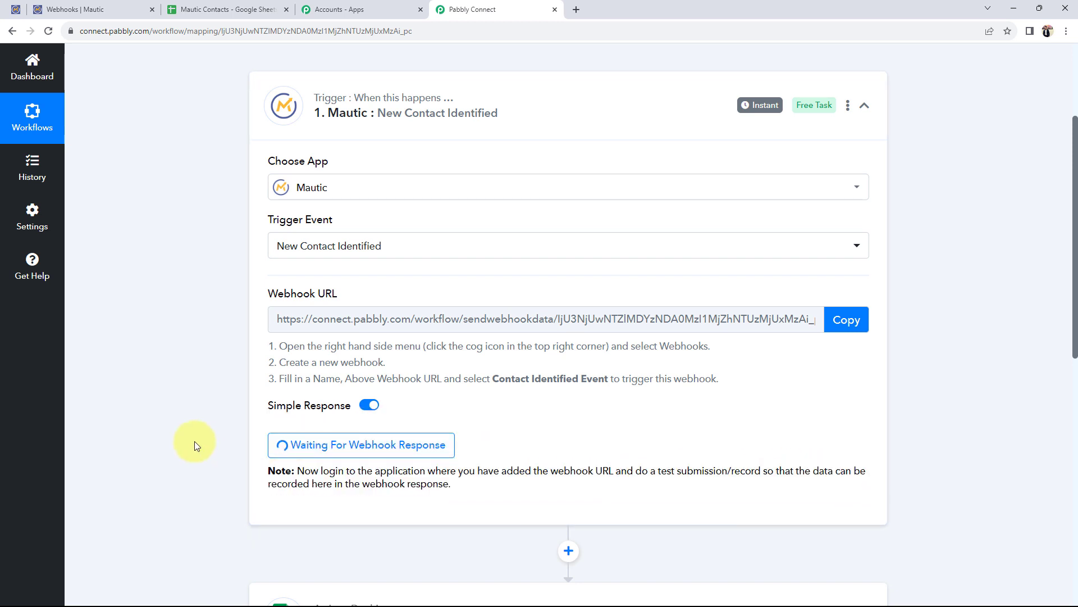
pyautogui.click(93, 6)
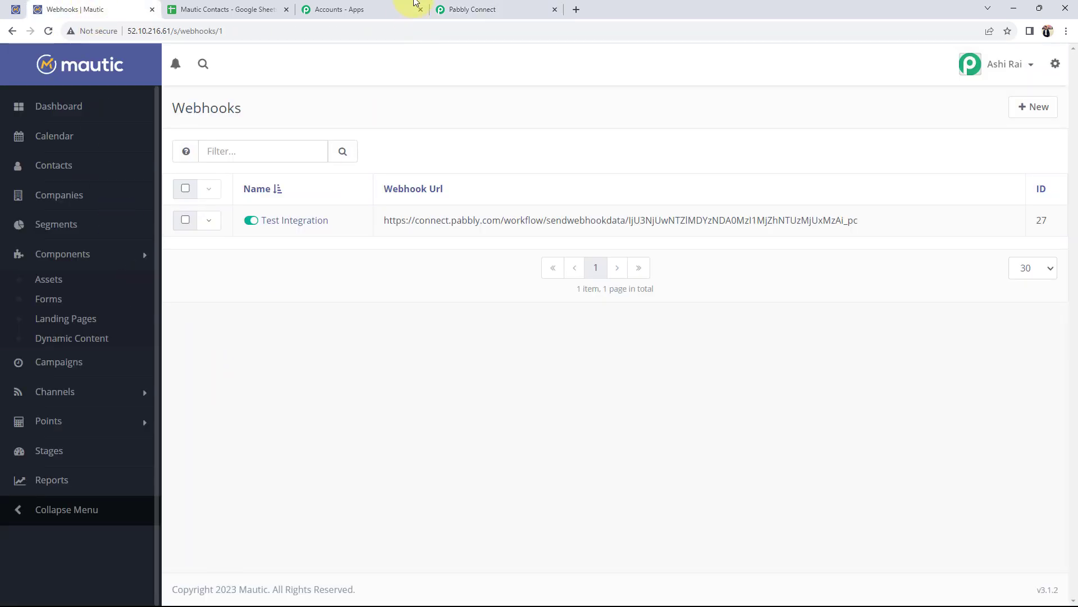
pyautogui.click(450, 9)
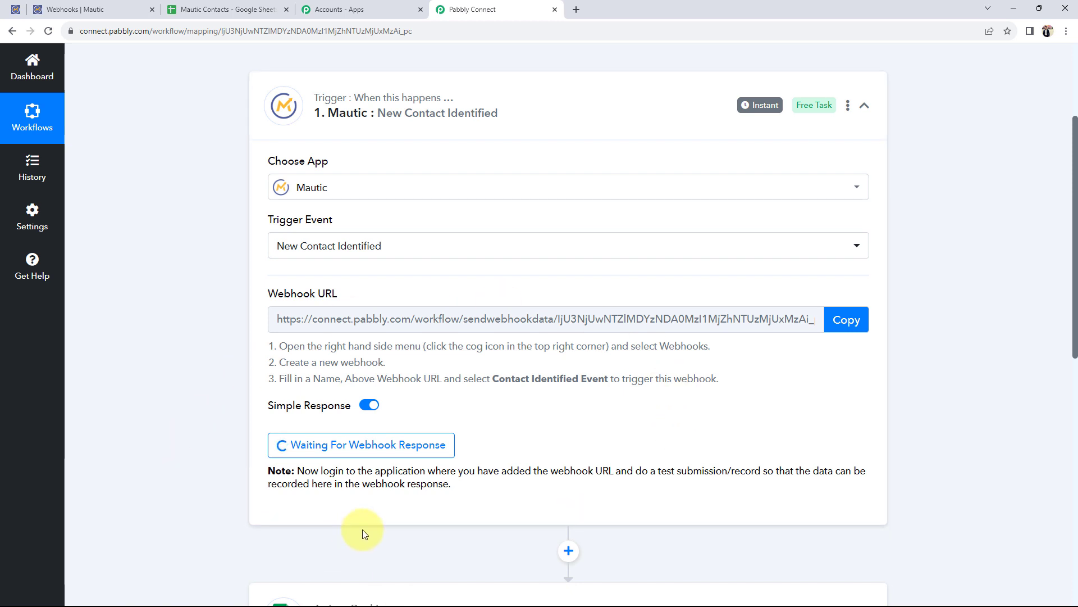
pyautogui.click(48, 9)
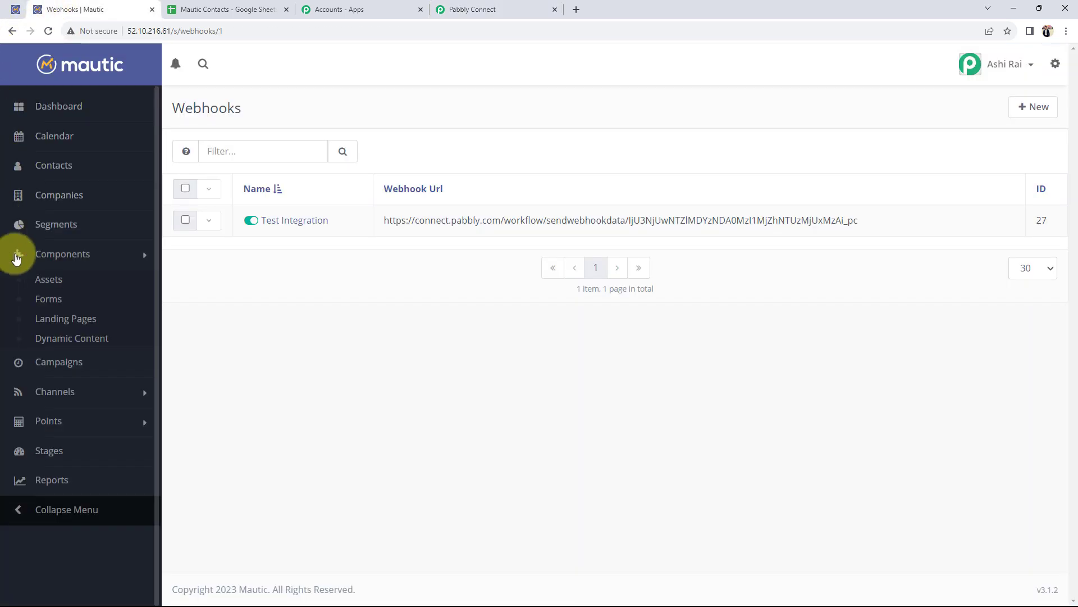
# Submit the Contact Form preview from Mautic Forms, then check the new contact under Contacts
pyautogui.click(47, 303)
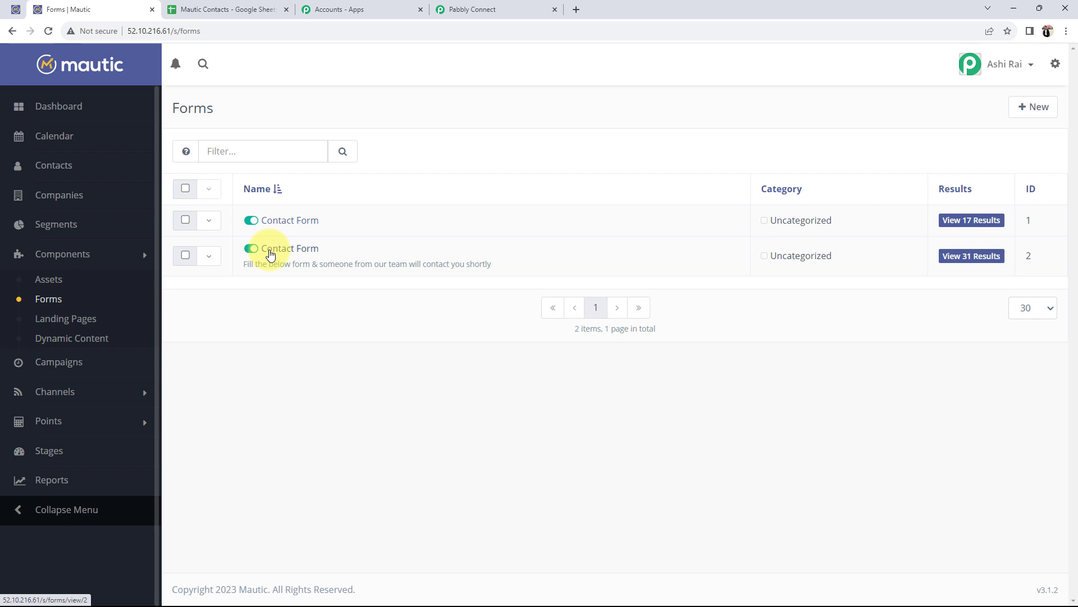
pyautogui.click(15, 9)
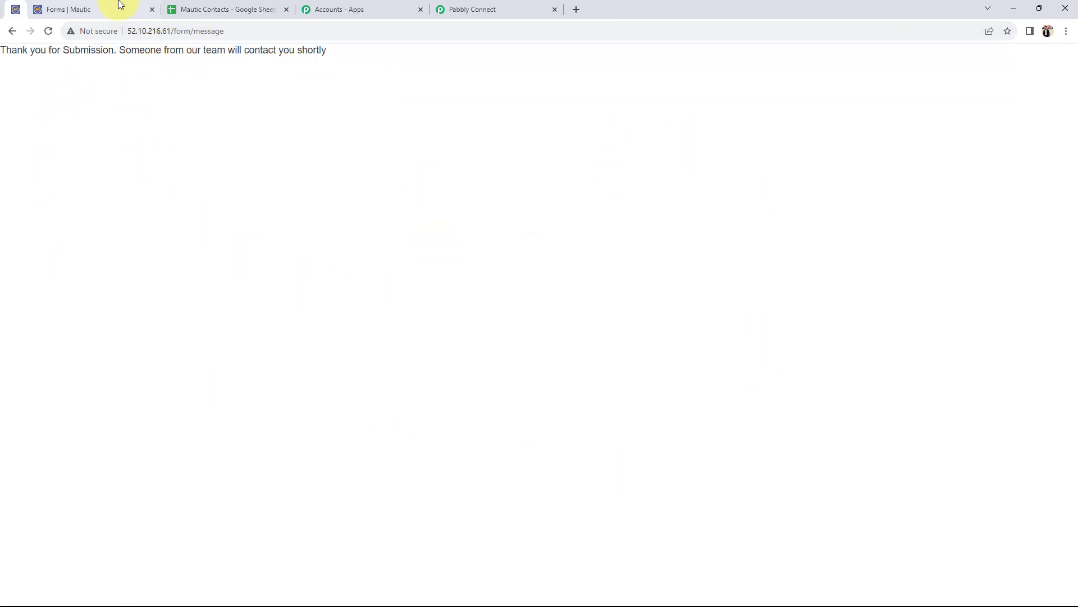
pyautogui.click(58, 4)
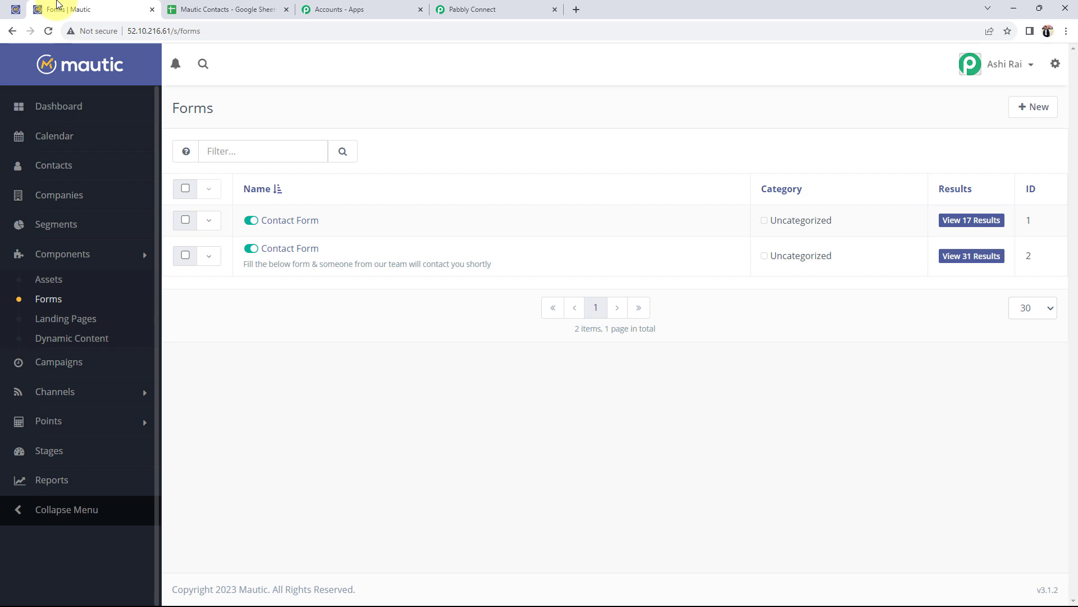
pyautogui.click(50, 164)
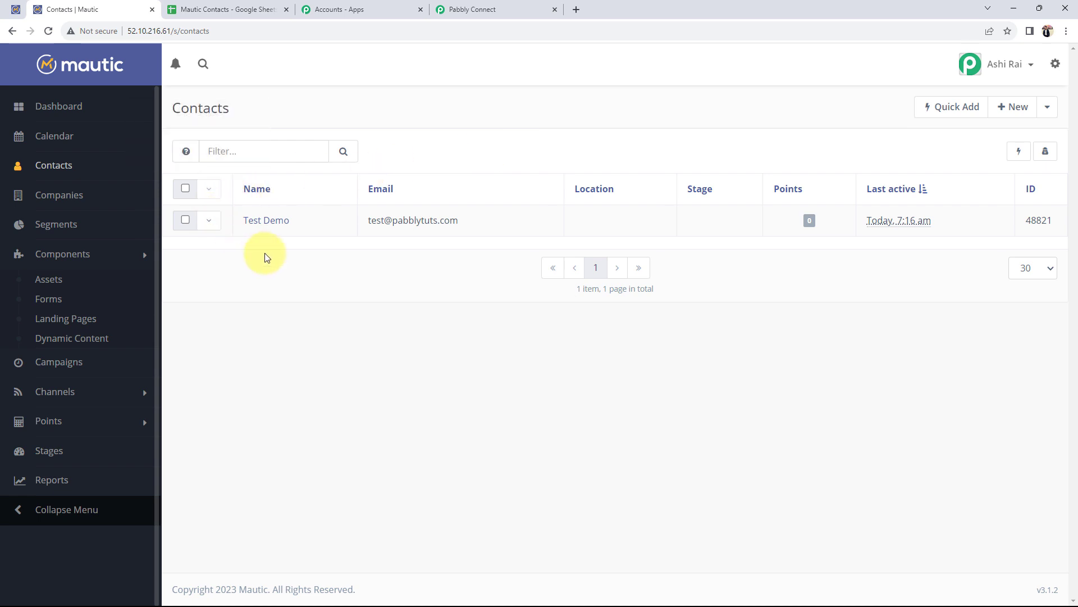
# Inspect the captured Response A fields, including the last name Demo and email
pyautogui.click(494, 9)
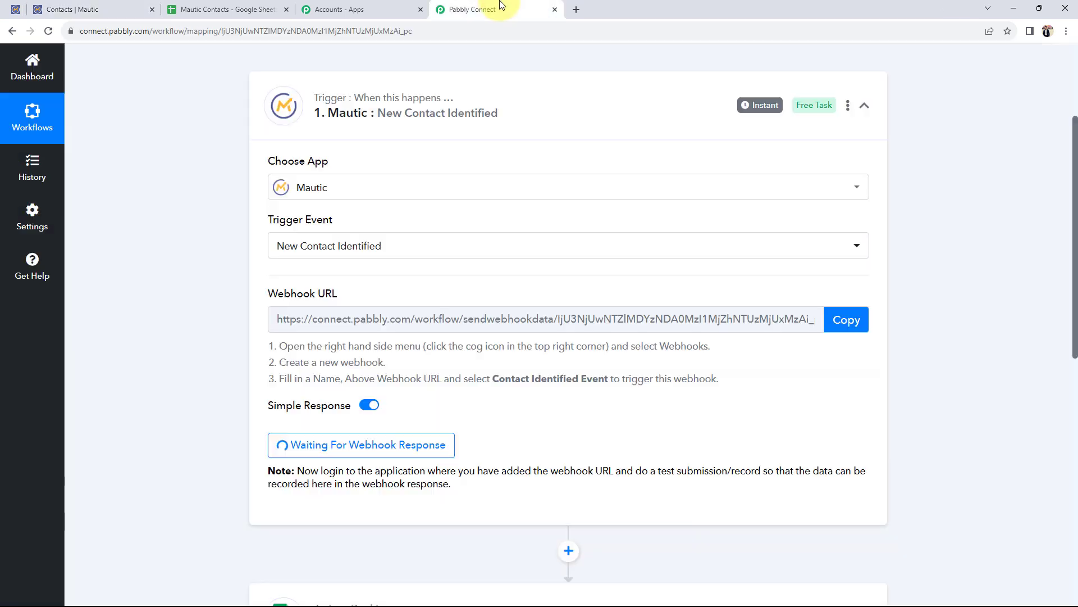
pyautogui.scroll(-2, 133, 378)
pyautogui.scroll(-4, 134, 377)
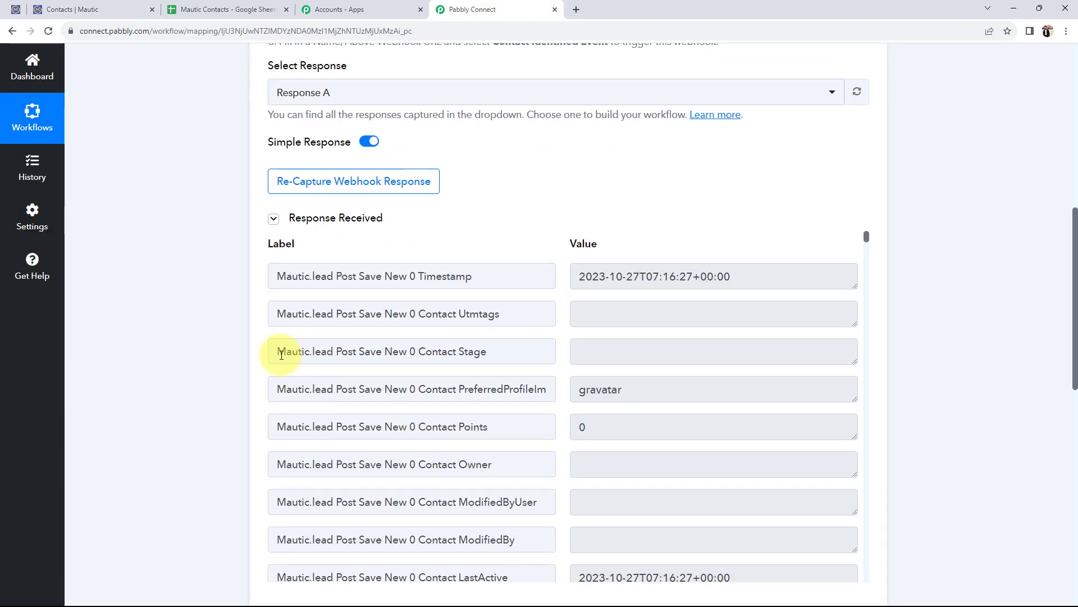
pyautogui.scroll(-2, 284, 381)
pyautogui.moveTo(865, 125); pyautogui.dragTo(864, 346)
pyautogui.scroll(3, 732, 340)
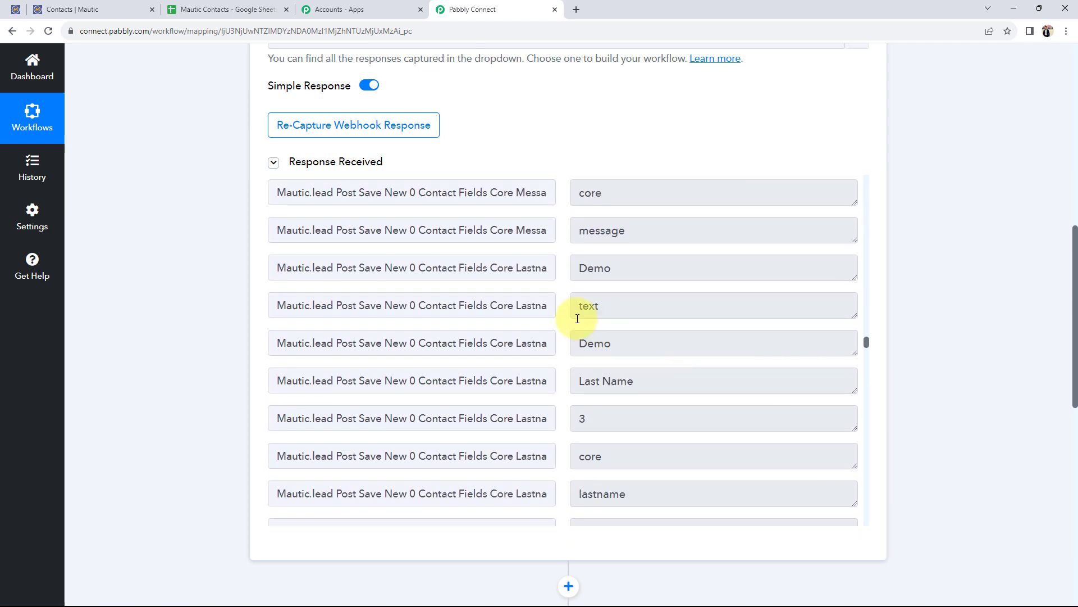
pyautogui.doubleClick(631, 269)
pyautogui.scroll(-5, 727, 362)
pyautogui.scroll(-5, 727, 362)
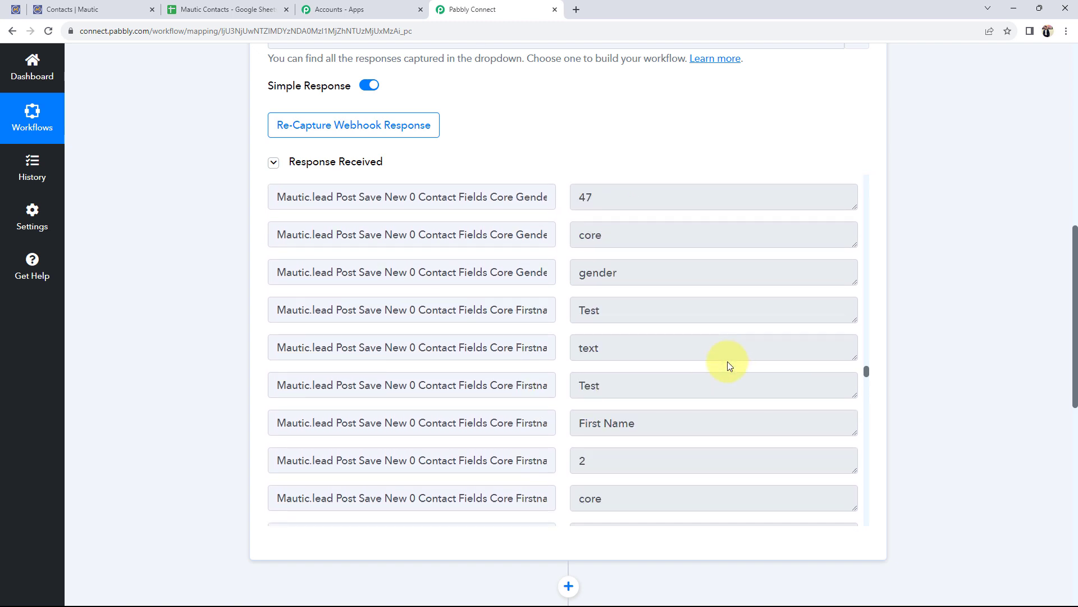
pyautogui.scroll(-4, 727, 362)
pyautogui.scroll(-5, 727, 362)
pyautogui.scroll(-4, 726, 362)
pyautogui.scroll(4, 724, 355)
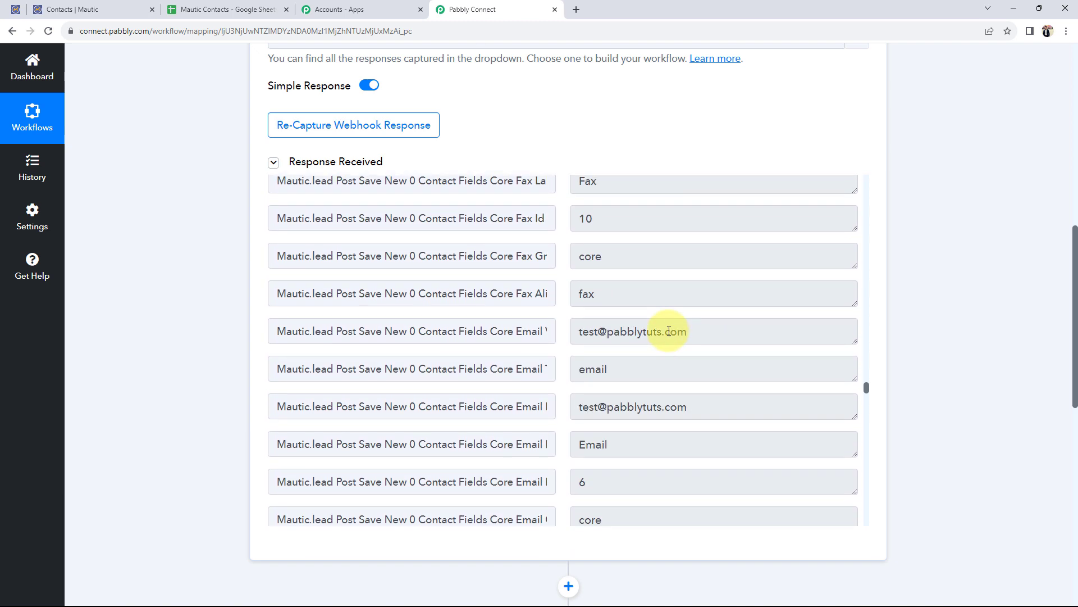
pyautogui.moveTo(722, 336); pyautogui.dragTo(576, 337)
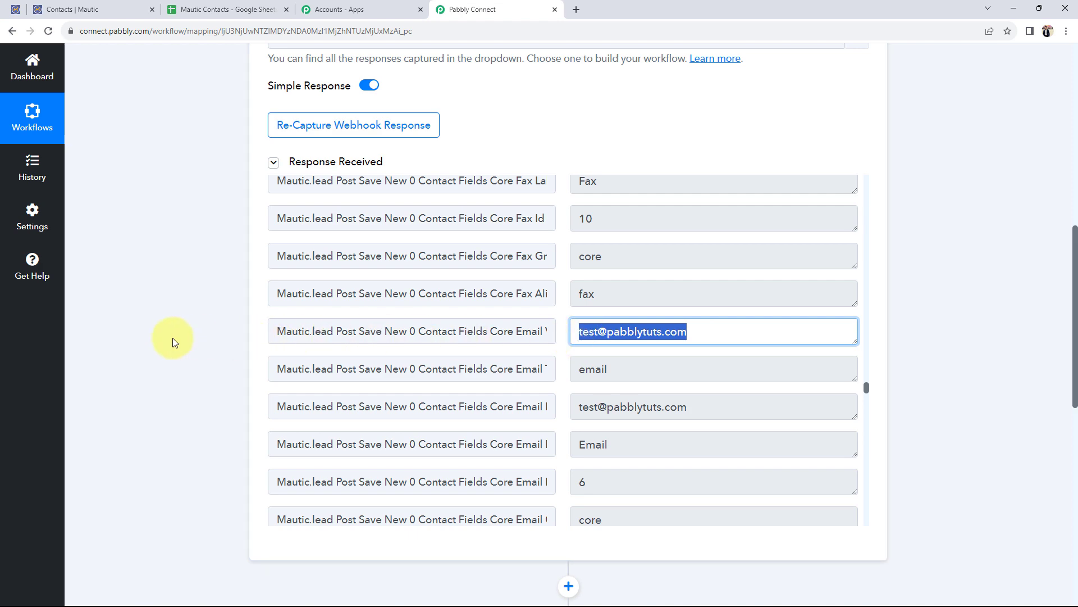
pyautogui.click(143, 349)
# Scroll down to the Google Sheets Add New Row action step
pyautogui.scroll(8, 143, 348)
pyautogui.scroll(3, 144, 349)
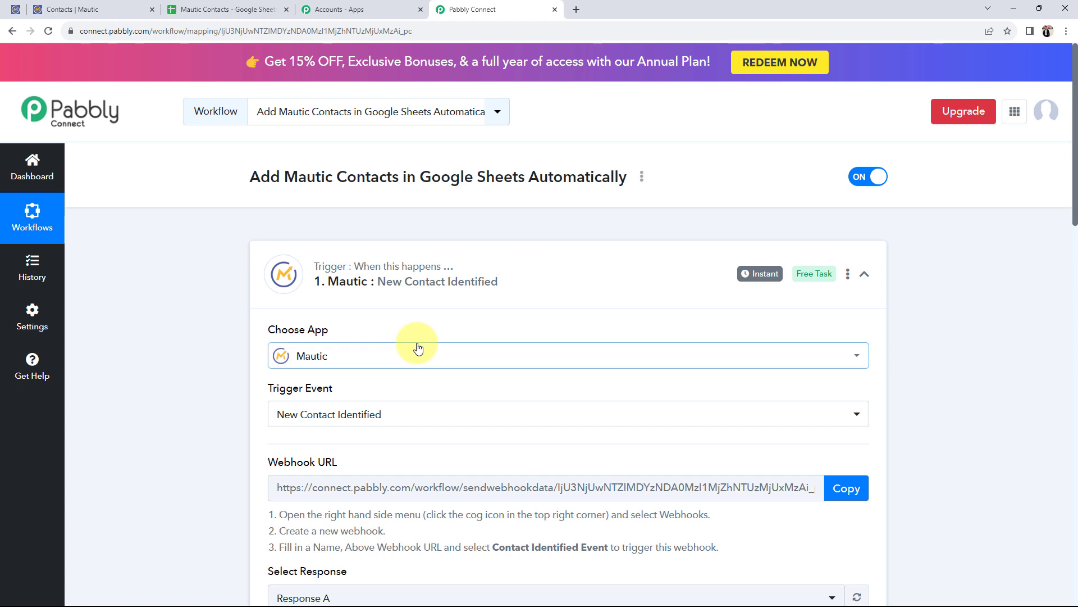
pyautogui.scroll(-5, 418, 349)
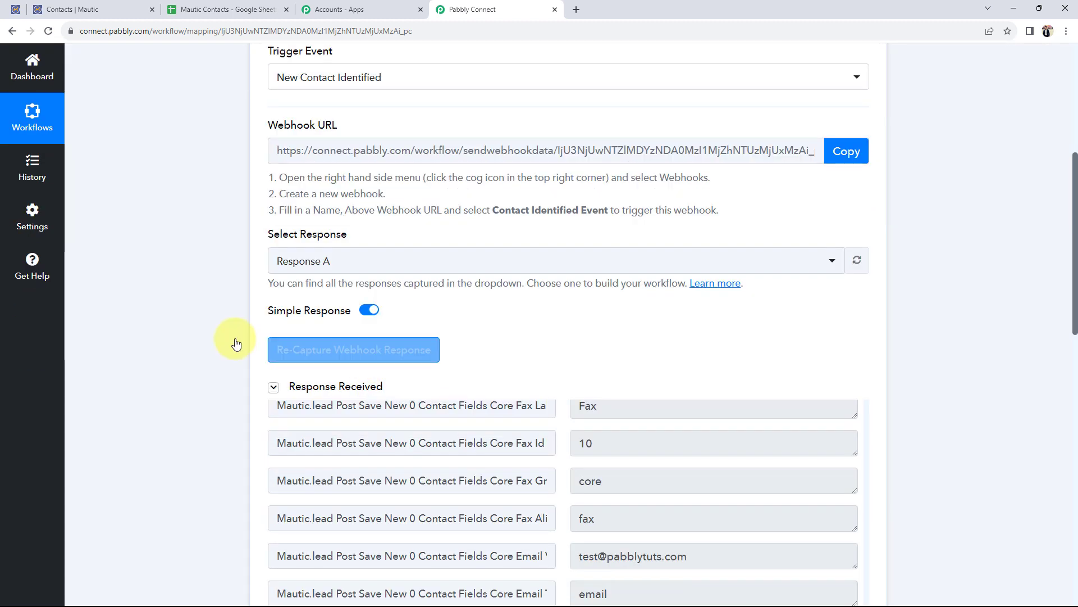
pyautogui.scroll(-3, 514, 281)
pyautogui.scroll(-1, 515, 281)
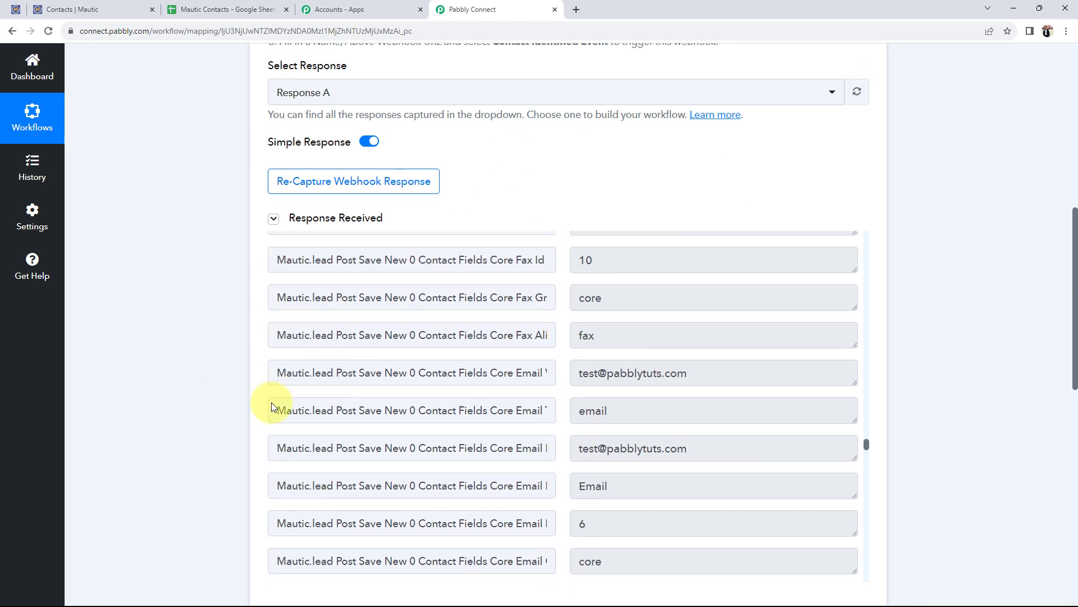
pyautogui.scroll(-5, 277, 410)
pyautogui.scroll(-5, 154, 376)
pyautogui.scroll(-5, 144, 356)
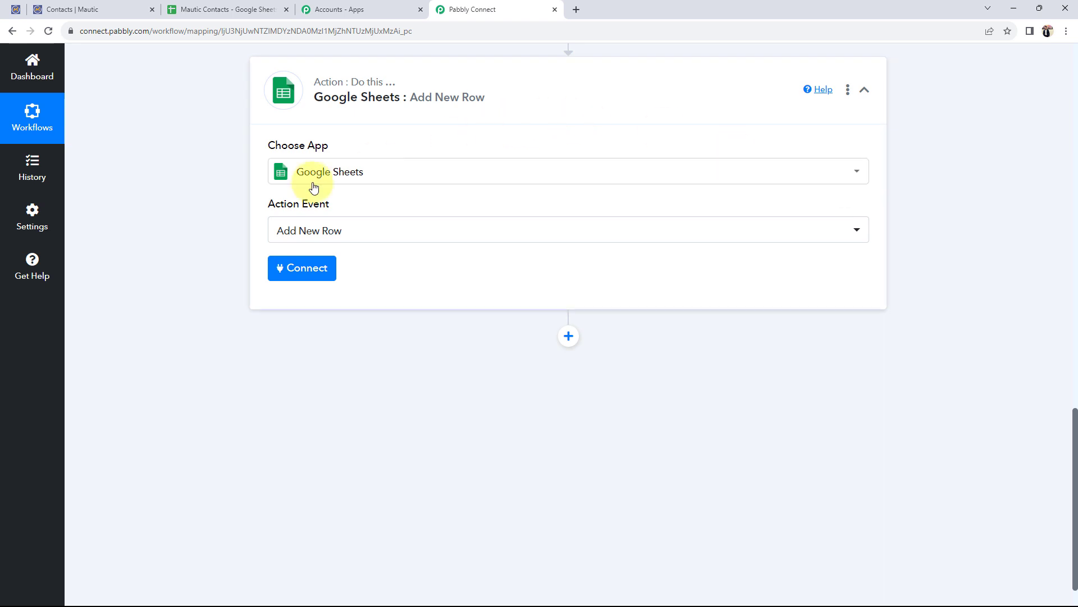
# Add a new Google Sheets connection by signing in with Google and allowing access
pyautogui.click(296, 277)
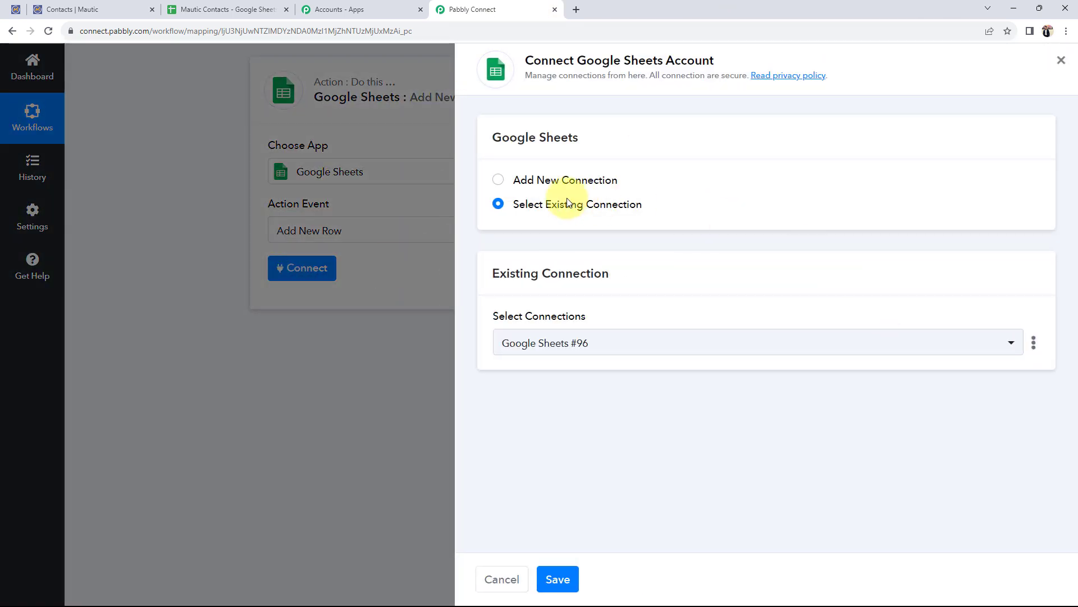
pyautogui.click(497, 180)
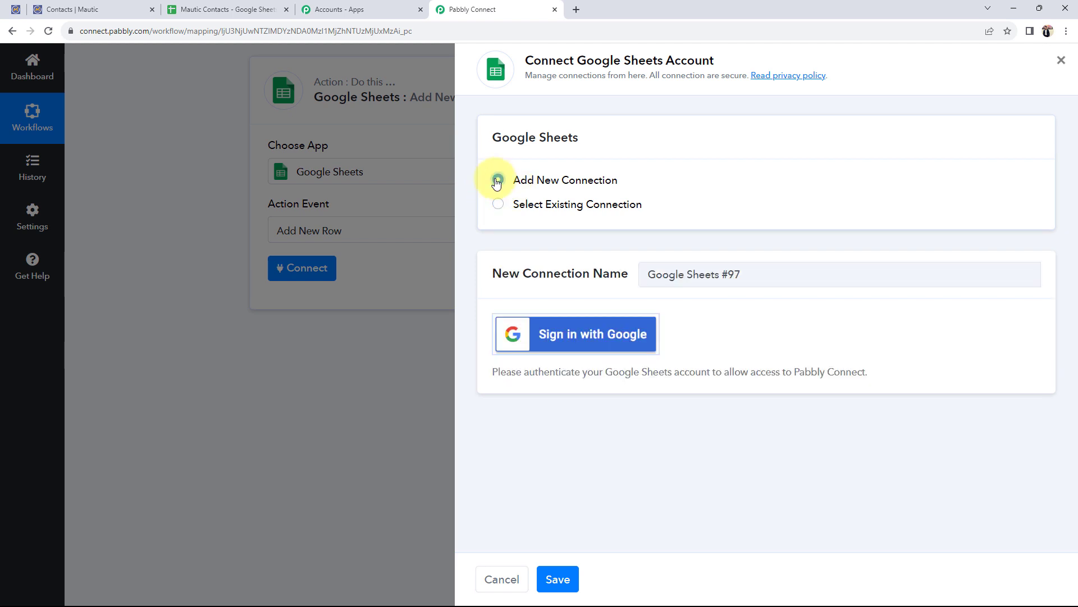
pyautogui.click(551, 335)
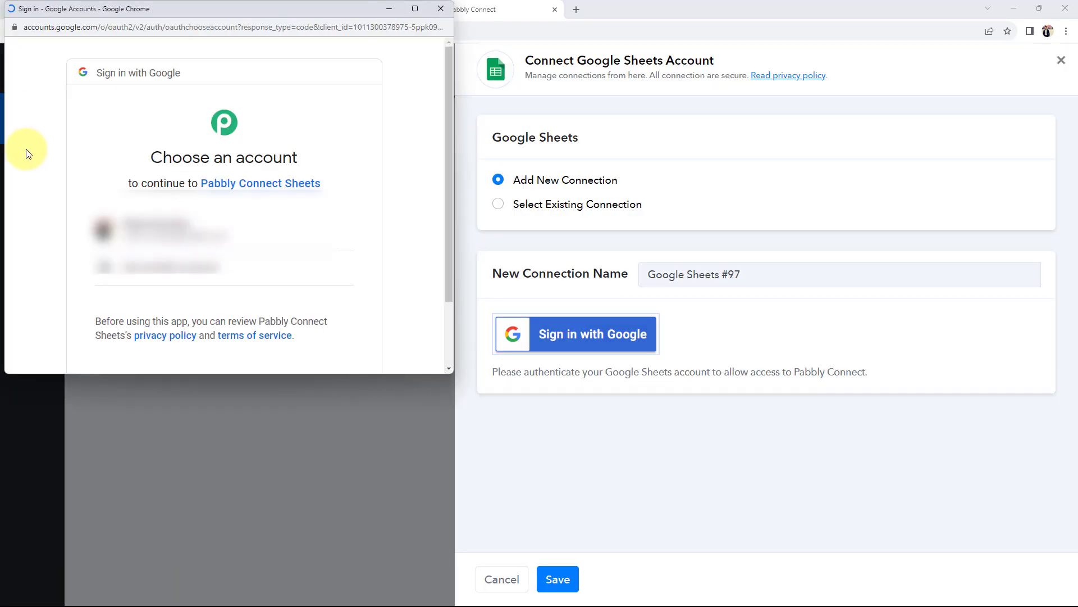
pyautogui.click(163, 217)
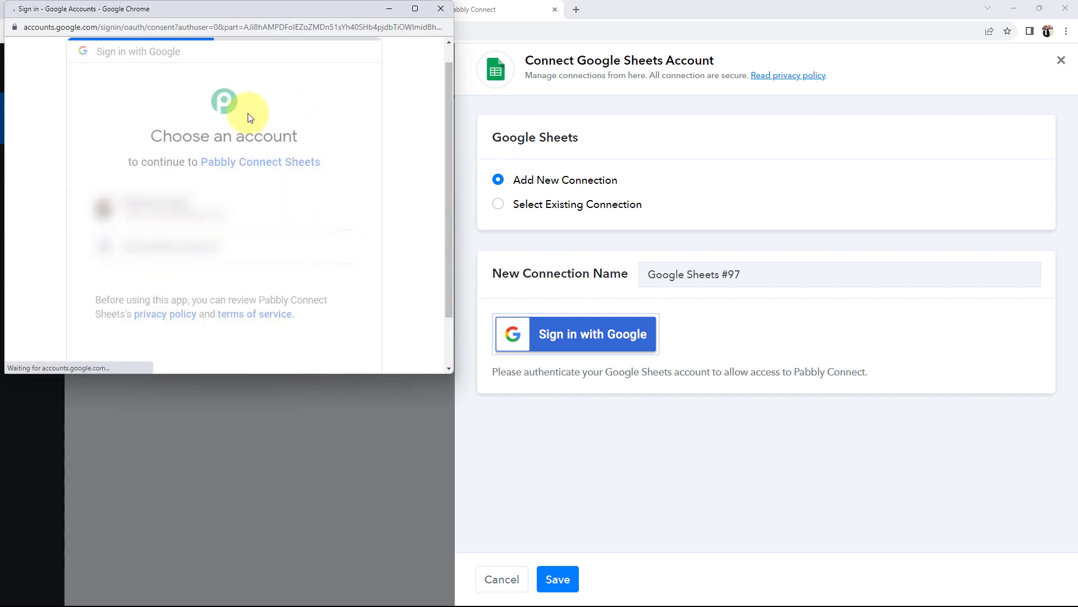
pyautogui.scroll(-5, 257, 135)
pyautogui.scroll(-1, 256, 135)
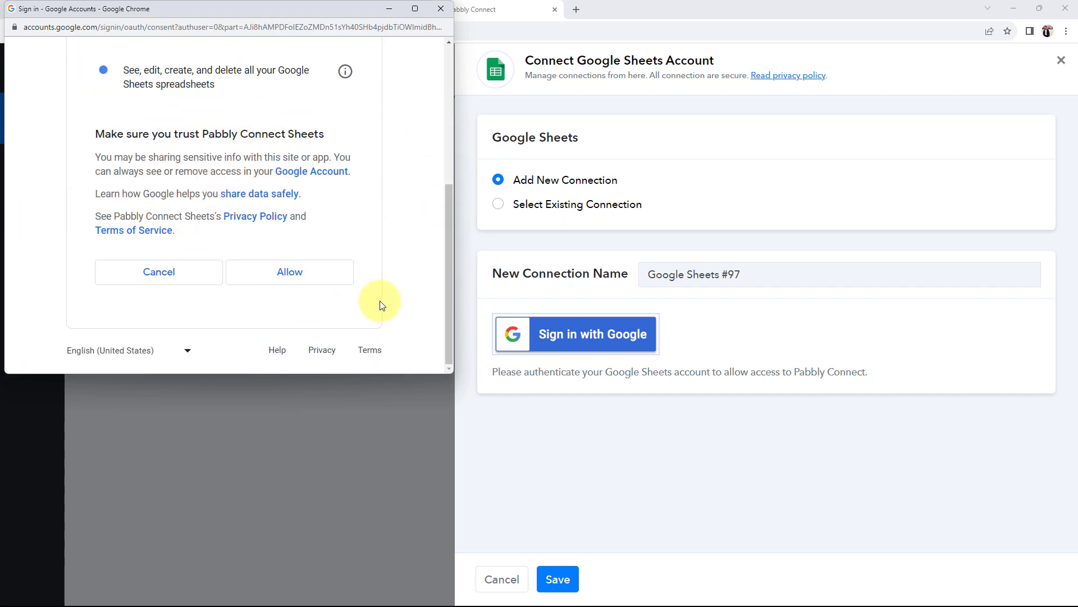
pyautogui.click(264, 275)
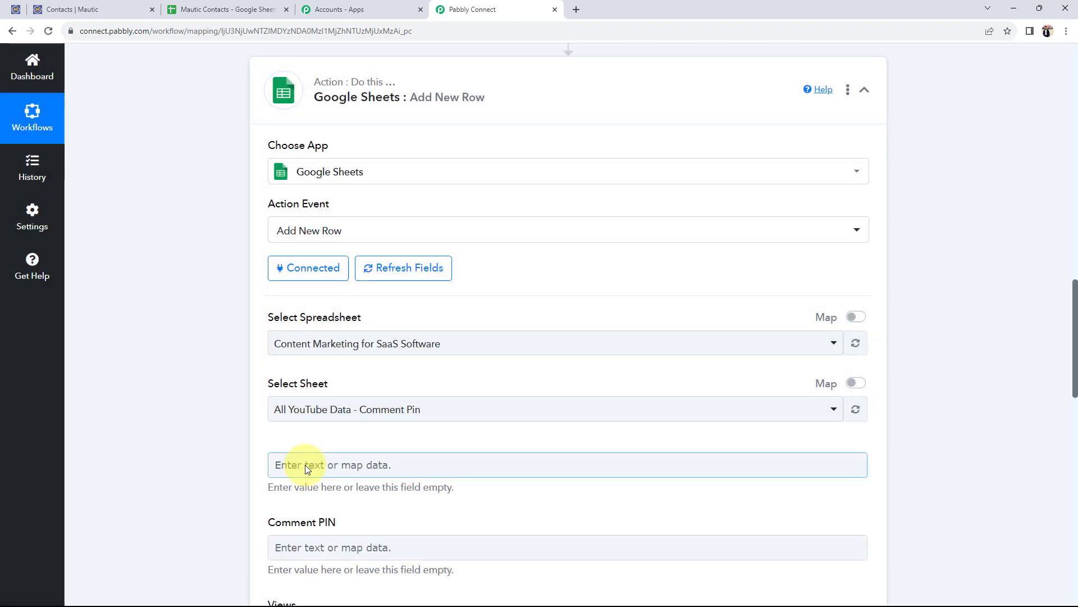
# Check the column headings of the Mautic Contacts sheet
pyautogui.scroll(-2, 198, 343)
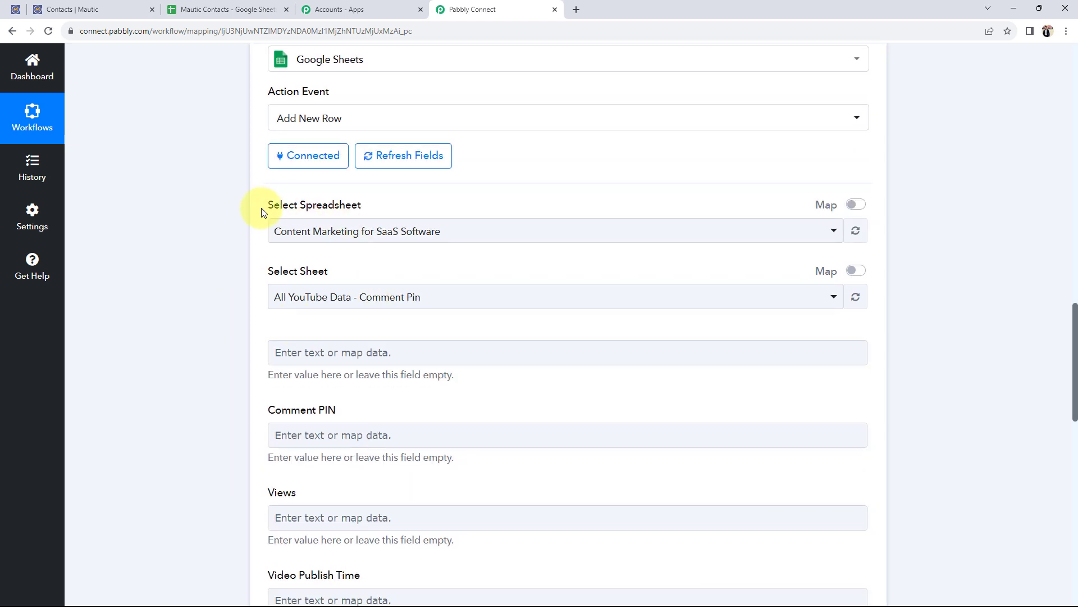
pyautogui.click(145, 219)
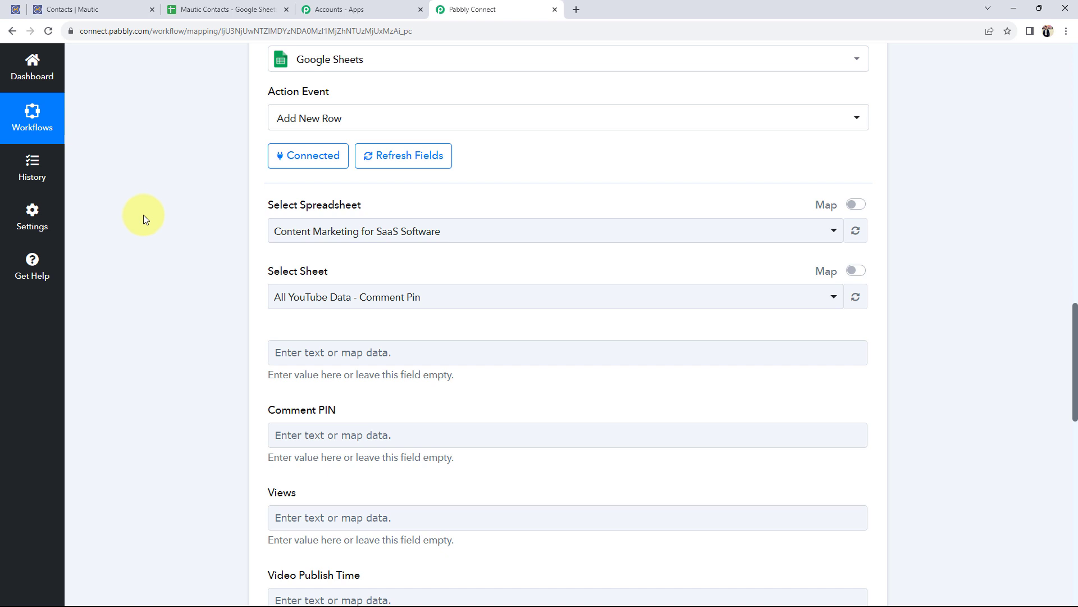
pyautogui.click(226, 10)
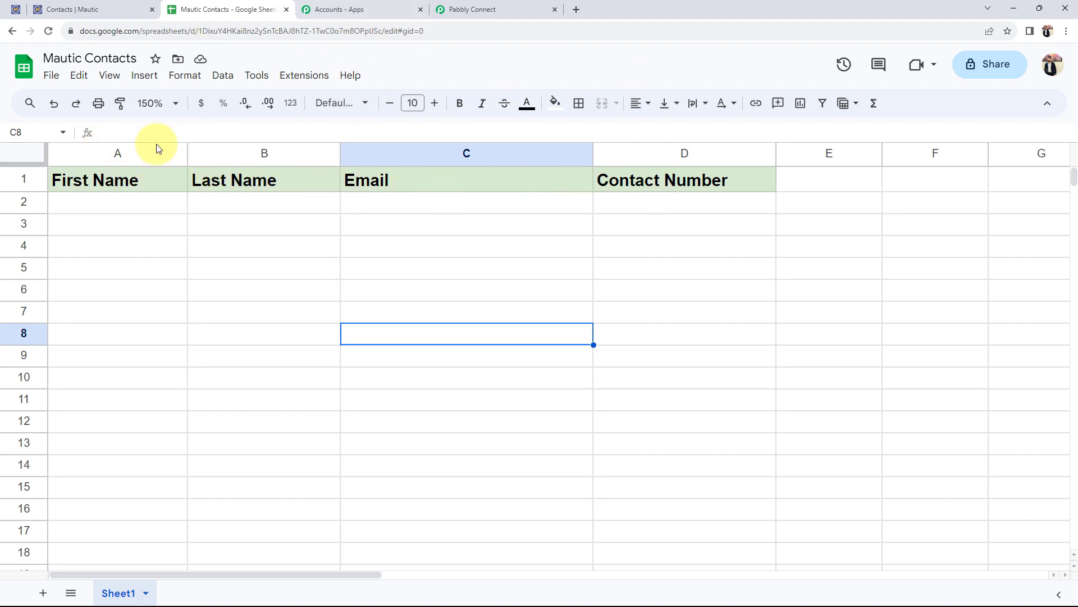
pyautogui.click(512, 6)
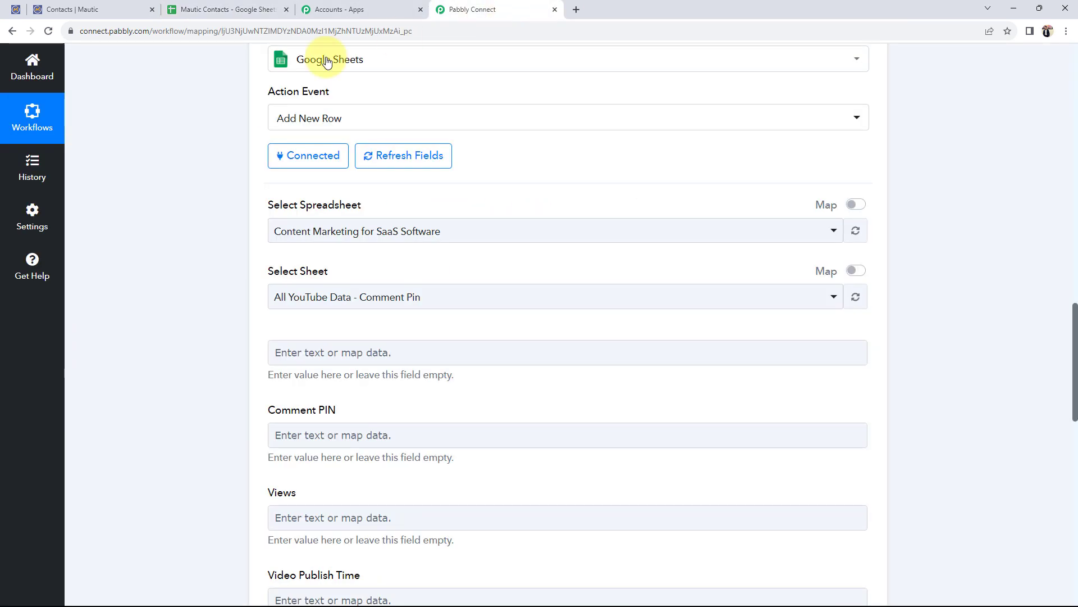
# Pick the Mautic Contacts spreadsheet with Sheet1 and compare against its columns
pyautogui.click(313, 233)
pyautogui.click(298, 322)
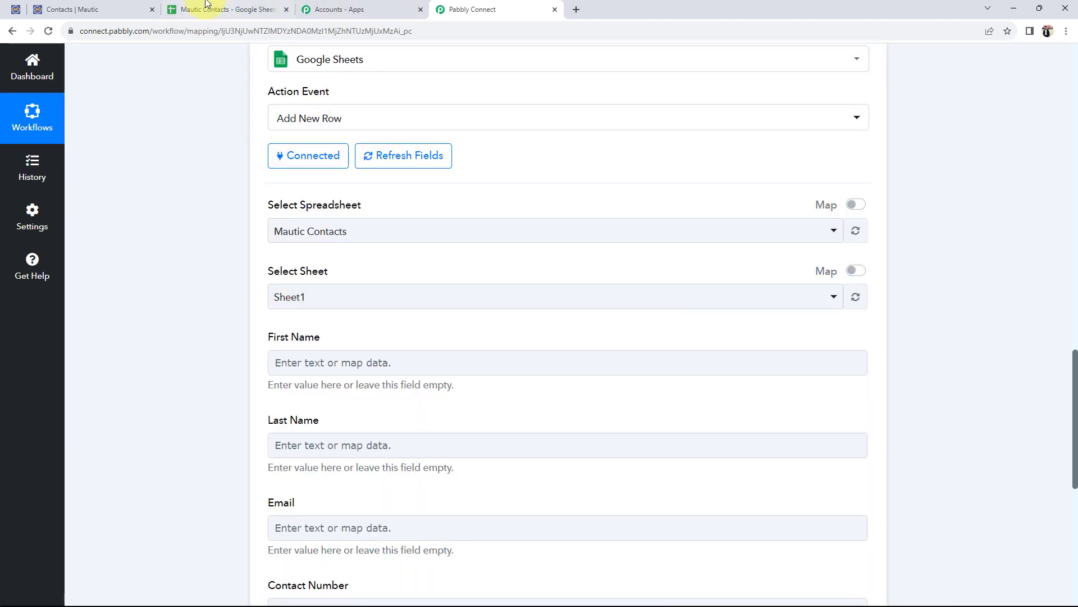
pyautogui.click(225, 9)
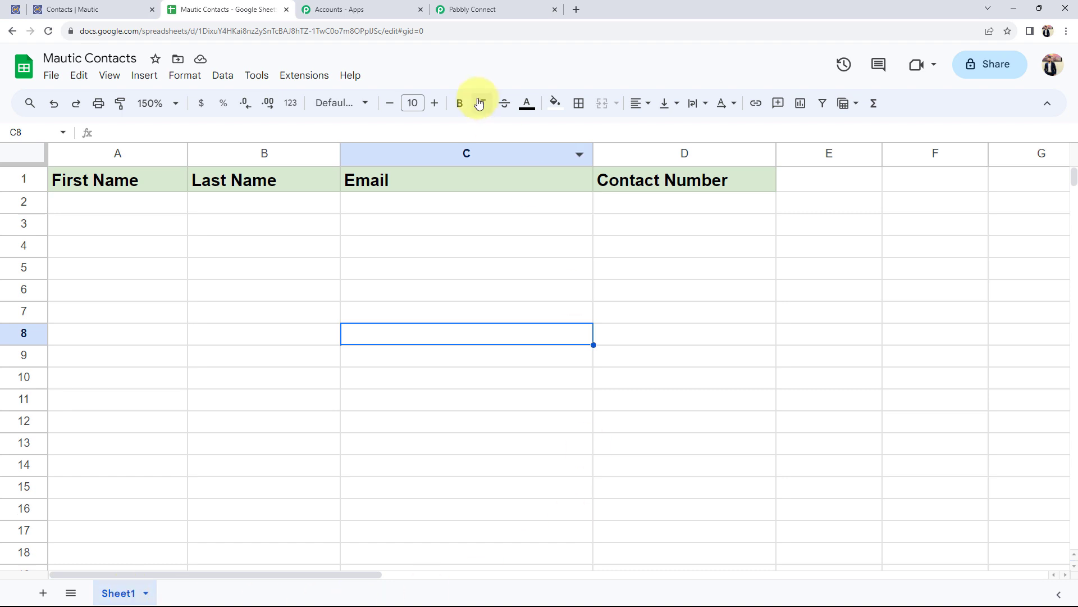
pyautogui.click(534, 6)
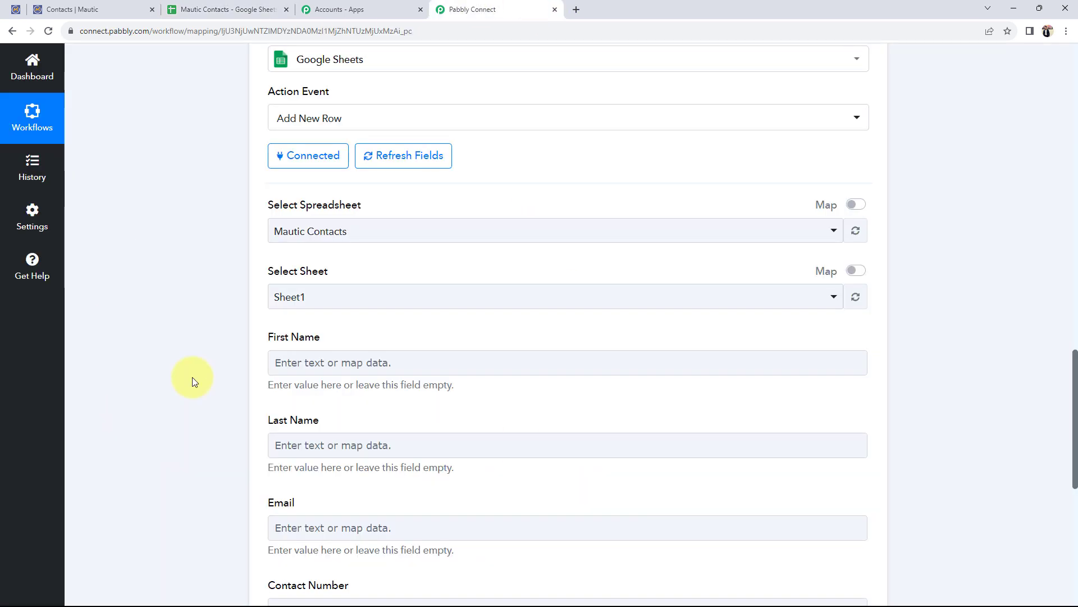
# Locate the test contact's email in the captured response for mapping
pyautogui.scroll(-2, 193, 381)
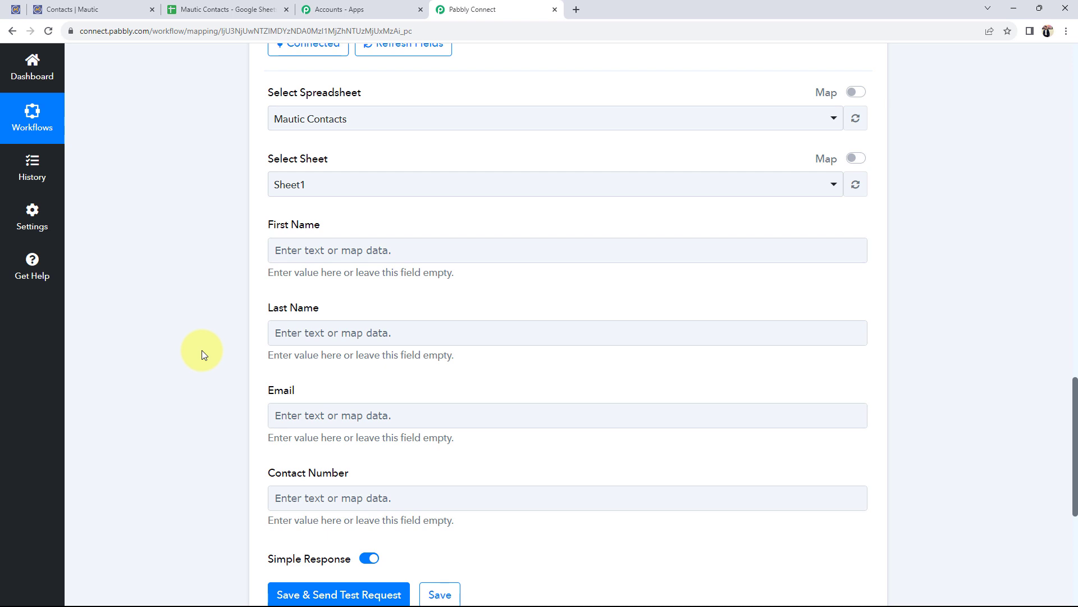
pyautogui.scroll(1, 201, 350)
pyautogui.scroll(5, 201, 349)
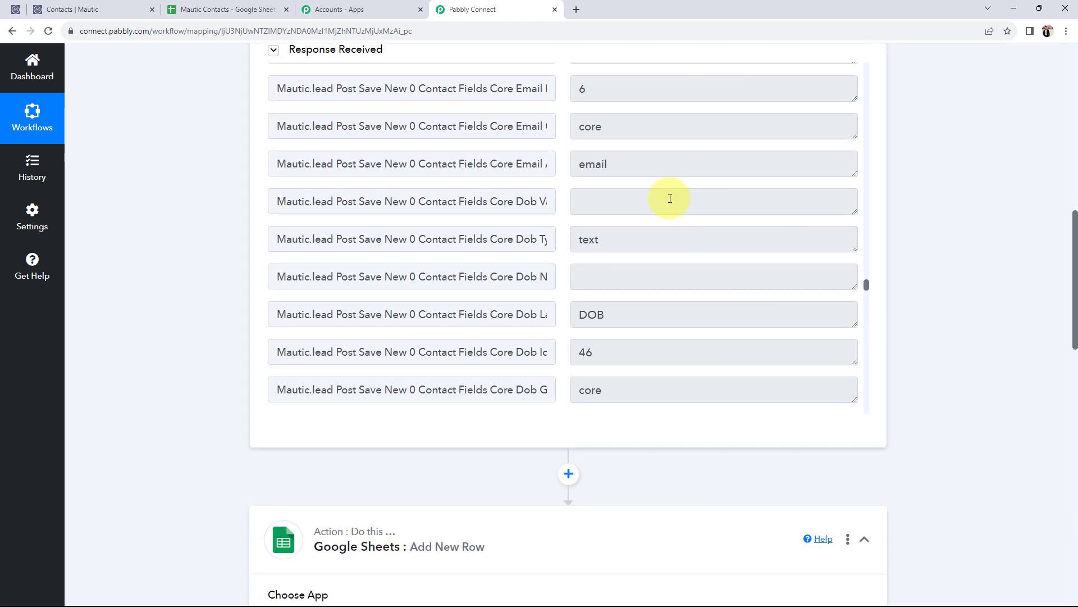
pyautogui.scroll(3, 665, 200)
pyautogui.tripleClick(696, 181)
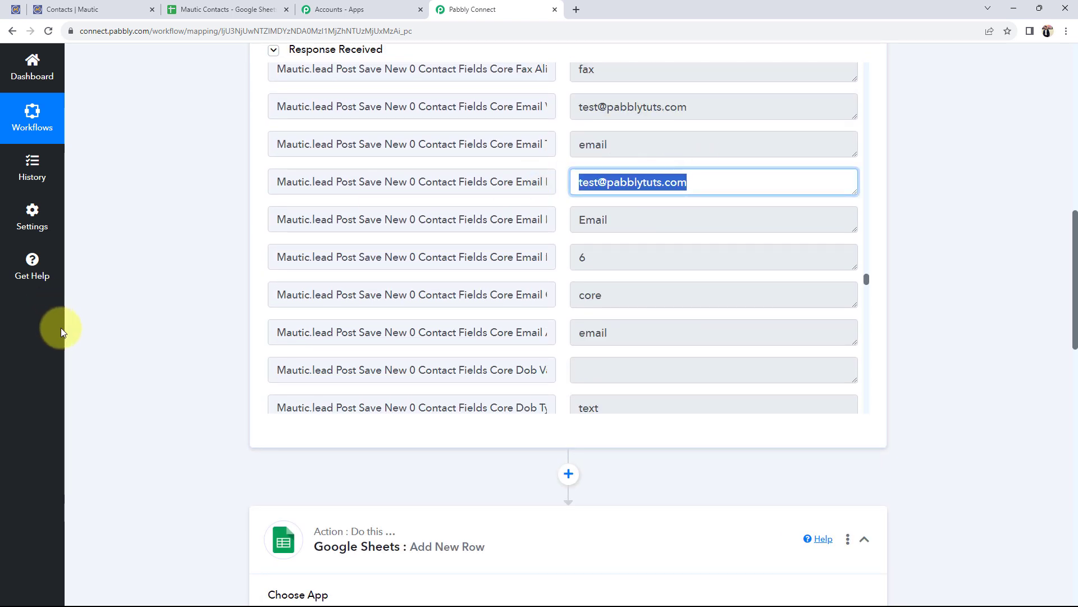
pyautogui.scroll(-8, 61, 328)
pyautogui.scroll(-4, 62, 329)
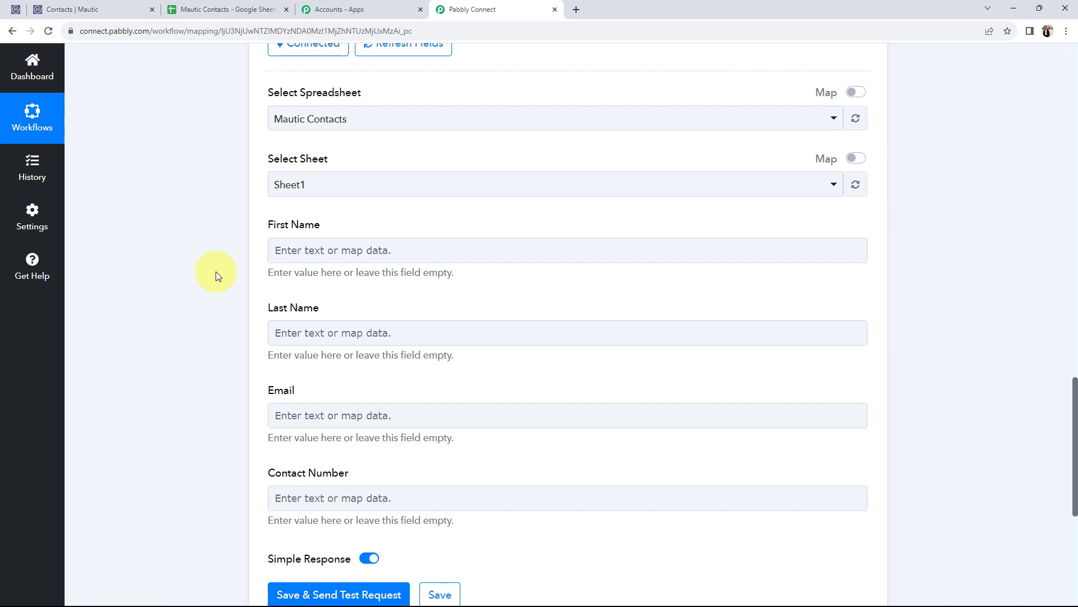
# Map the Mautic trigger's Firstname Value into the First Name column
pyautogui.click(308, 249)
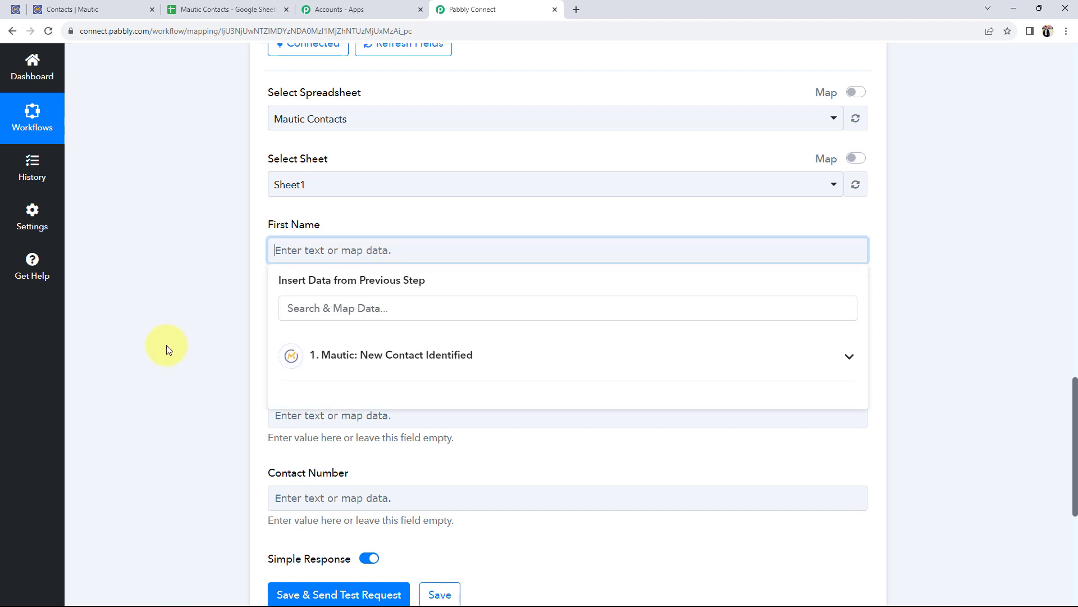
pyautogui.scroll(-1, 162, 359)
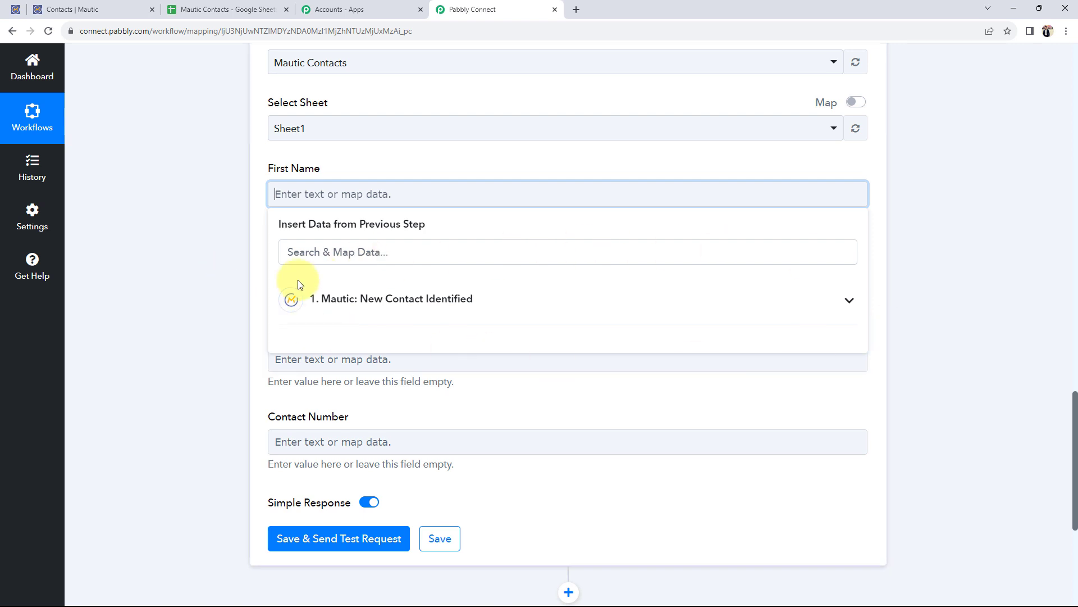
pyautogui.click(836, 299)
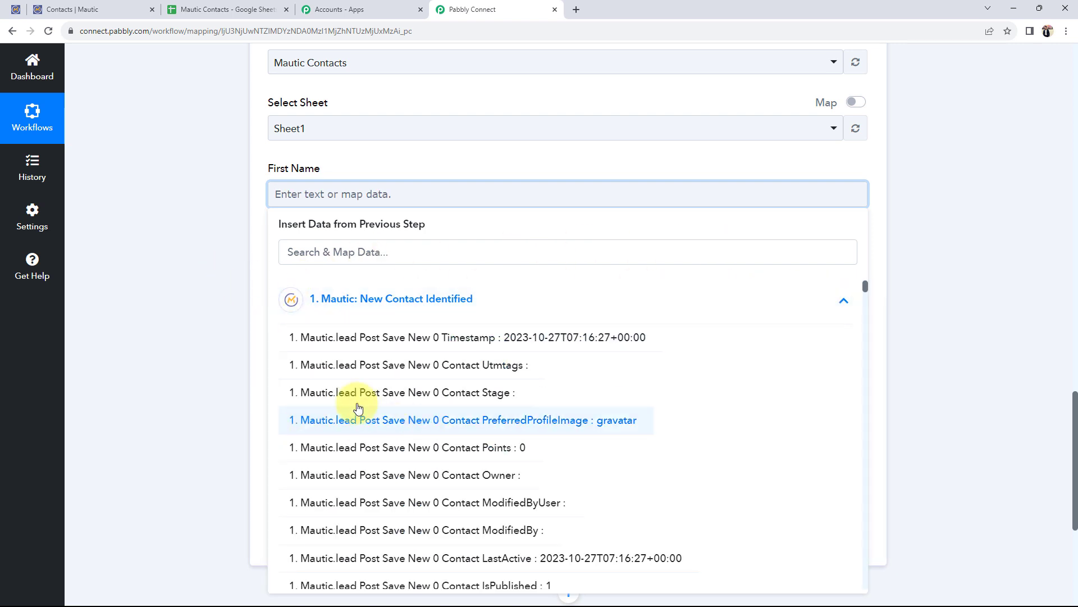
pyautogui.scroll(-4, 432, 421)
pyautogui.scroll(1, 445, 455)
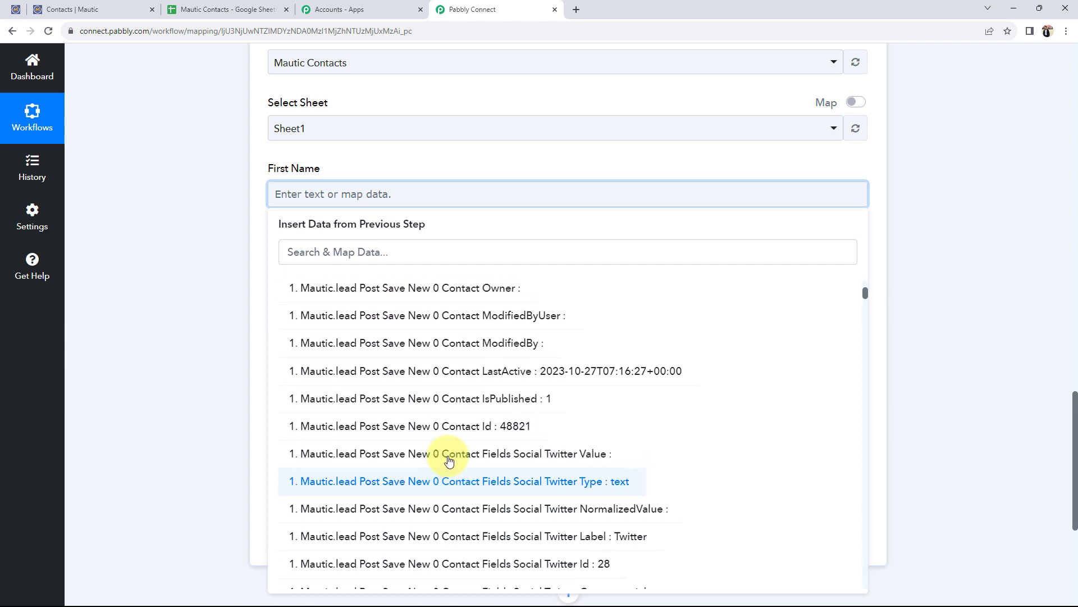
pyautogui.scroll(3, 421, 404)
pyautogui.click(362, 258)
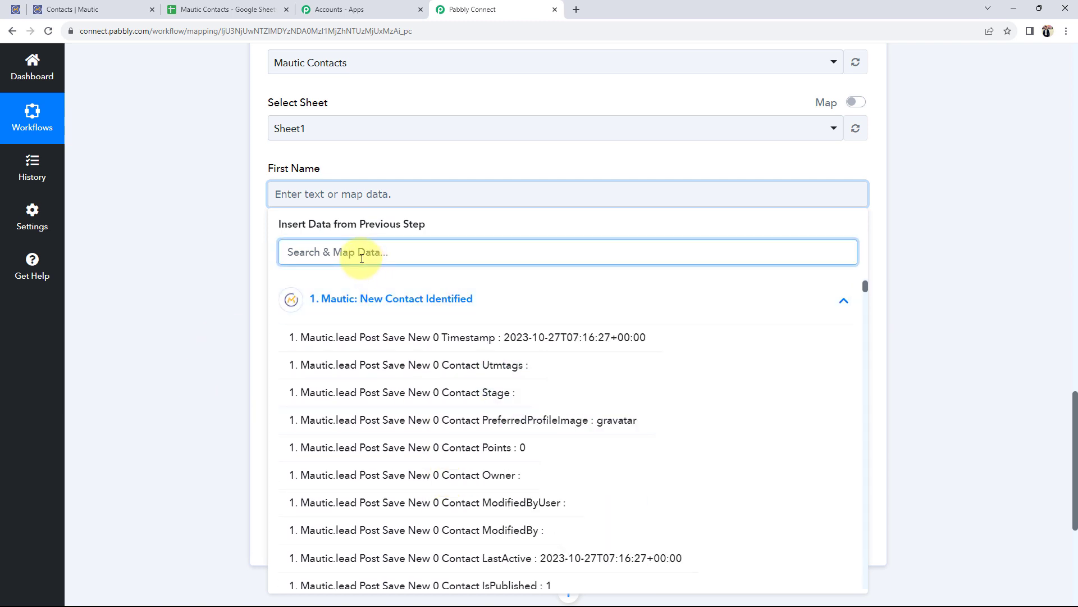
pyautogui.write('tes')
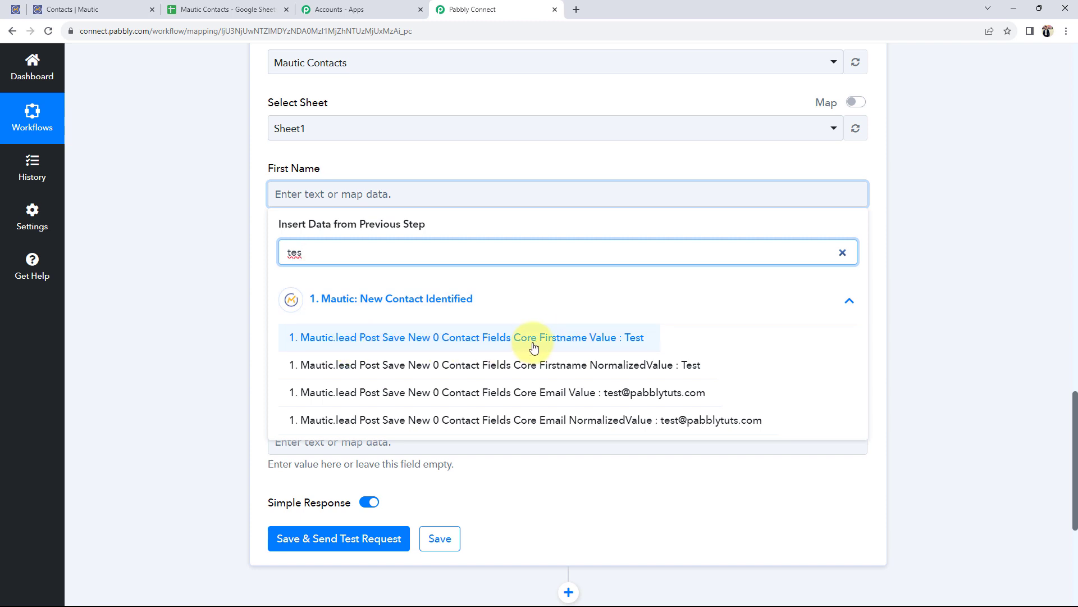
pyautogui.click(533, 348)
# Map the Lastname Value into the Last Name column
pyautogui.scroll(-2, 217, 269)
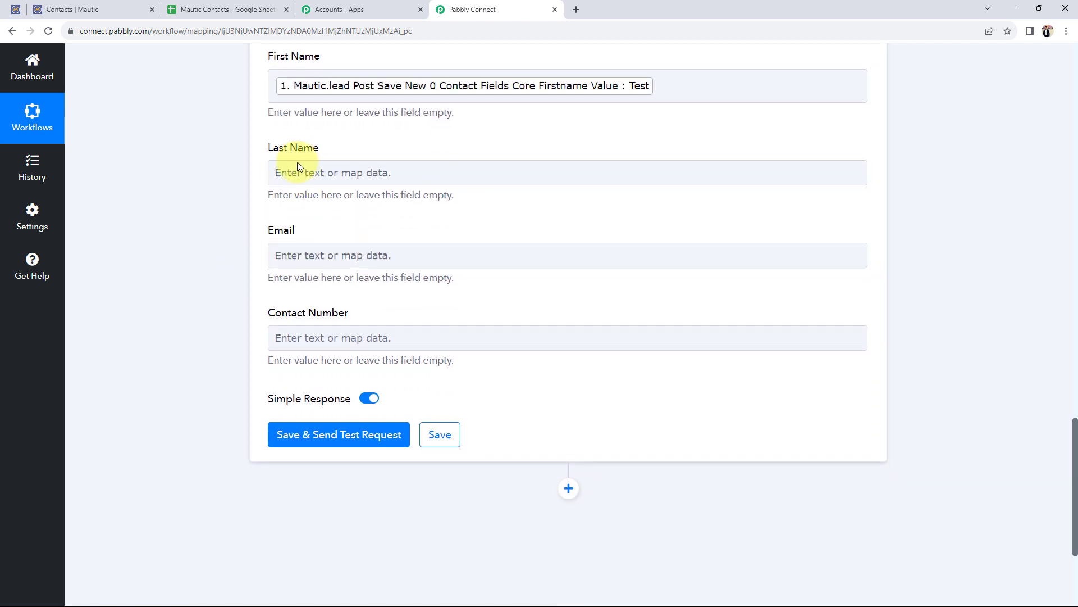
pyautogui.click(297, 163)
pyautogui.click(307, 235)
pyautogui.write('de')
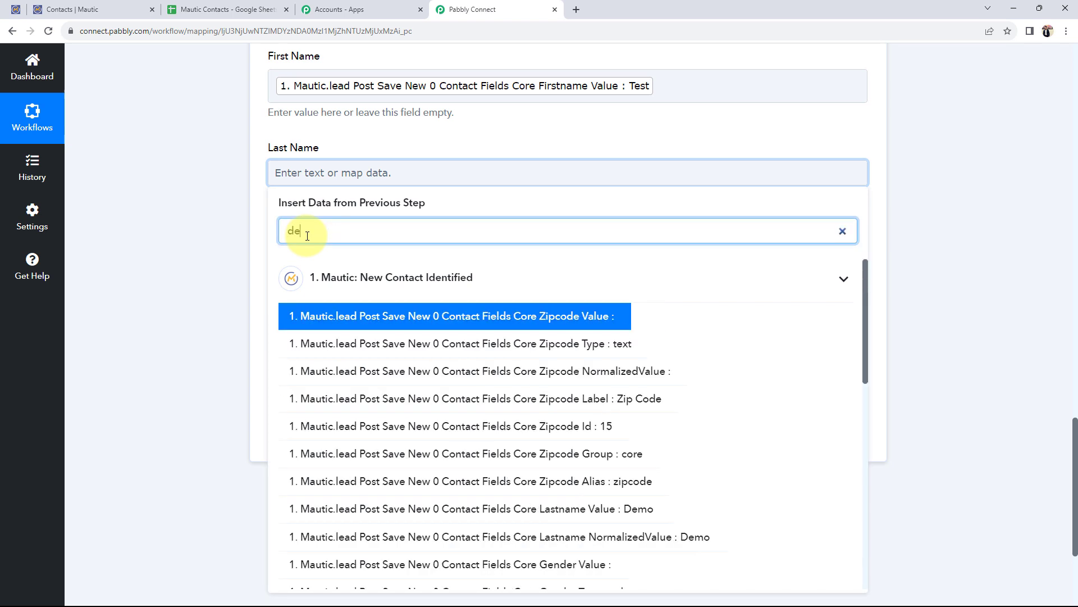
pyautogui.write('mo')
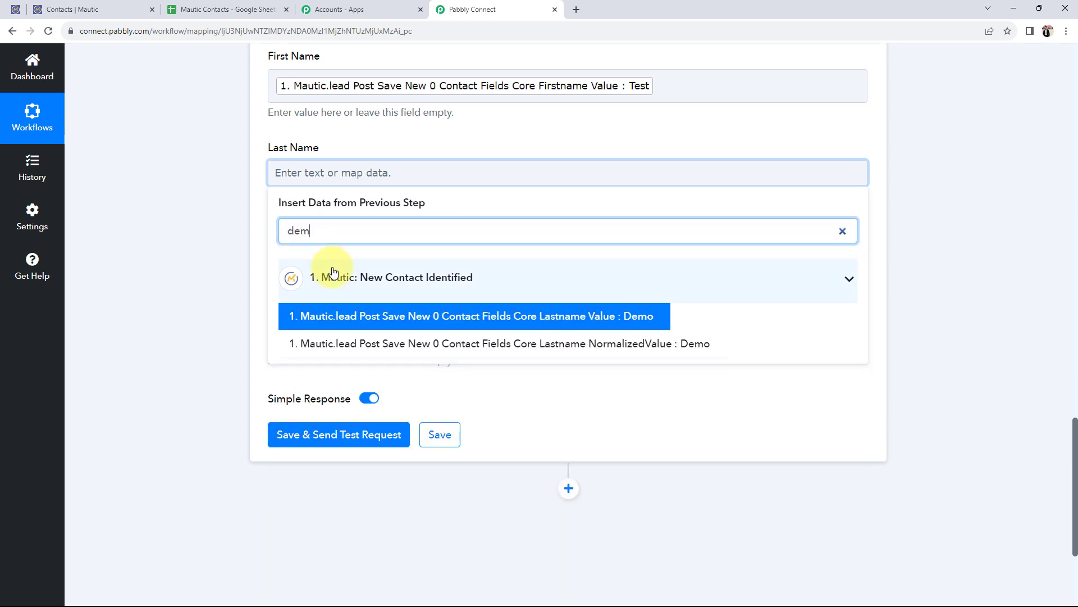
pyautogui.click(482, 314)
pyautogui.click(211, 228)
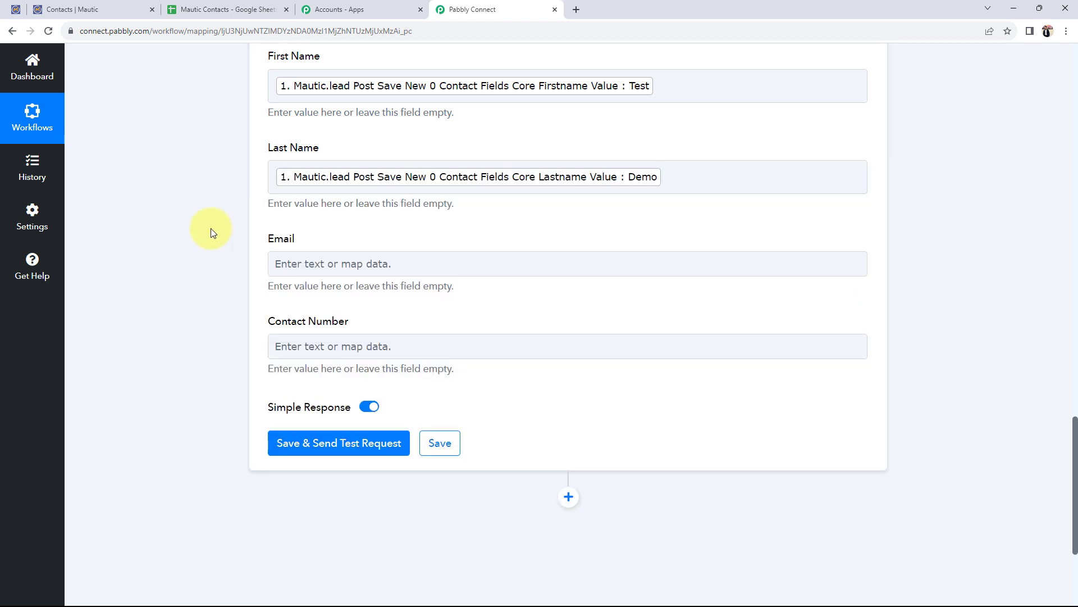
# Map the Email Value into the Email column
pyautogui.click(353, 263)
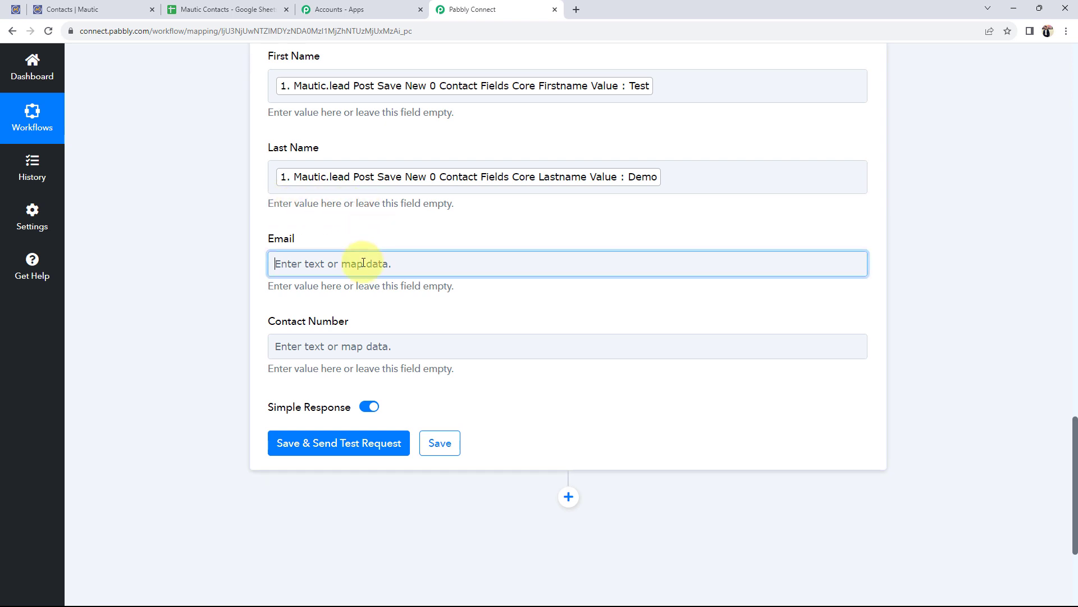
pyautogui.click(345, 321)
pyautogui.write('@')
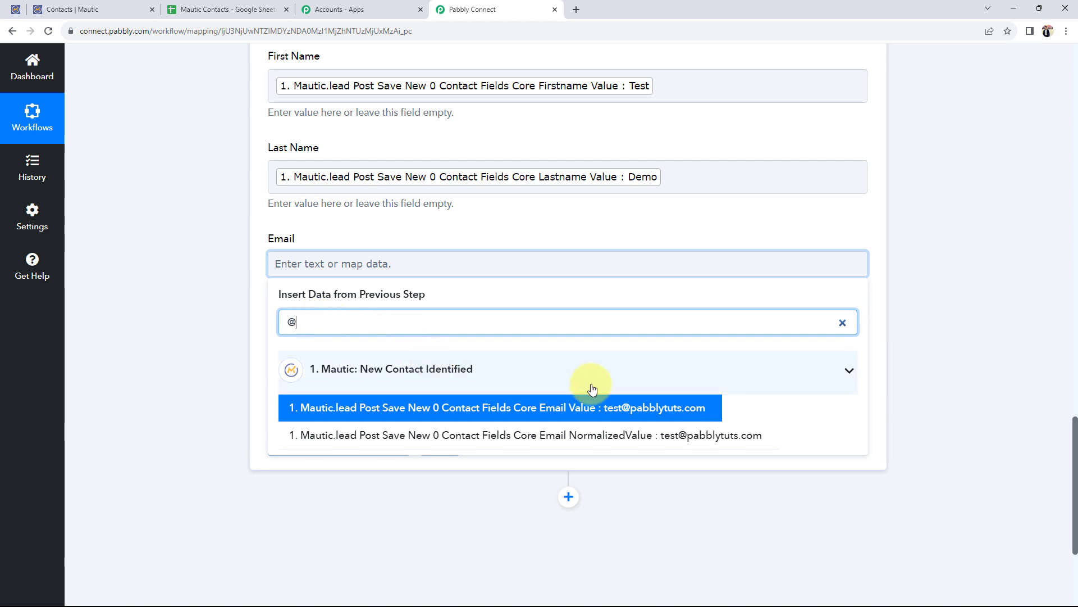
pyautogui.click(583, 409)
pyautogui.click(185, 319)
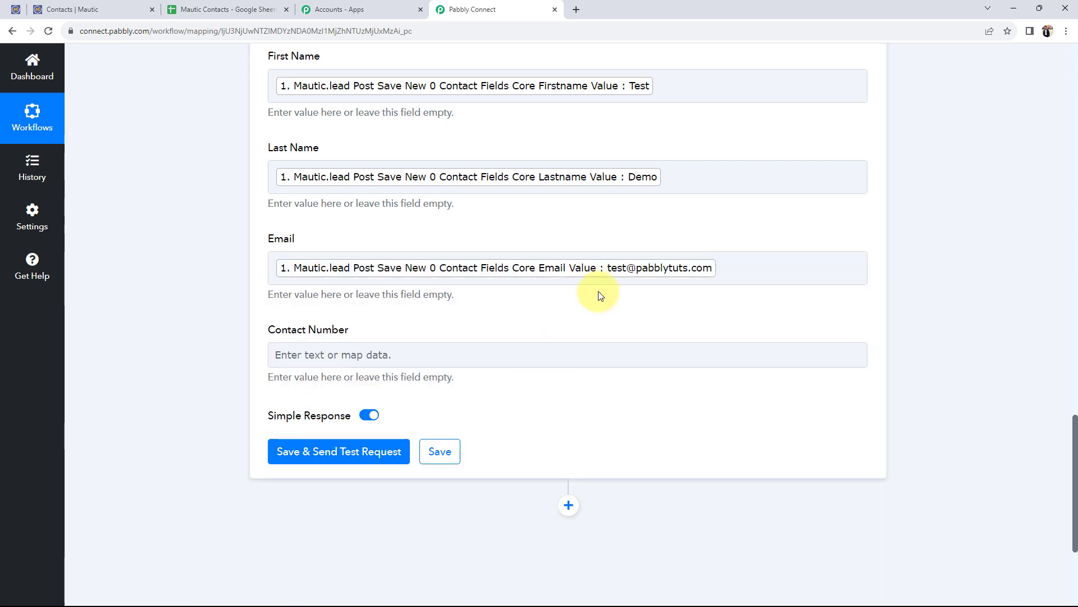
# Map the Phone Value into the Contact Number column
pyautogui.click(338, 351)
pyautogui.write('+9')
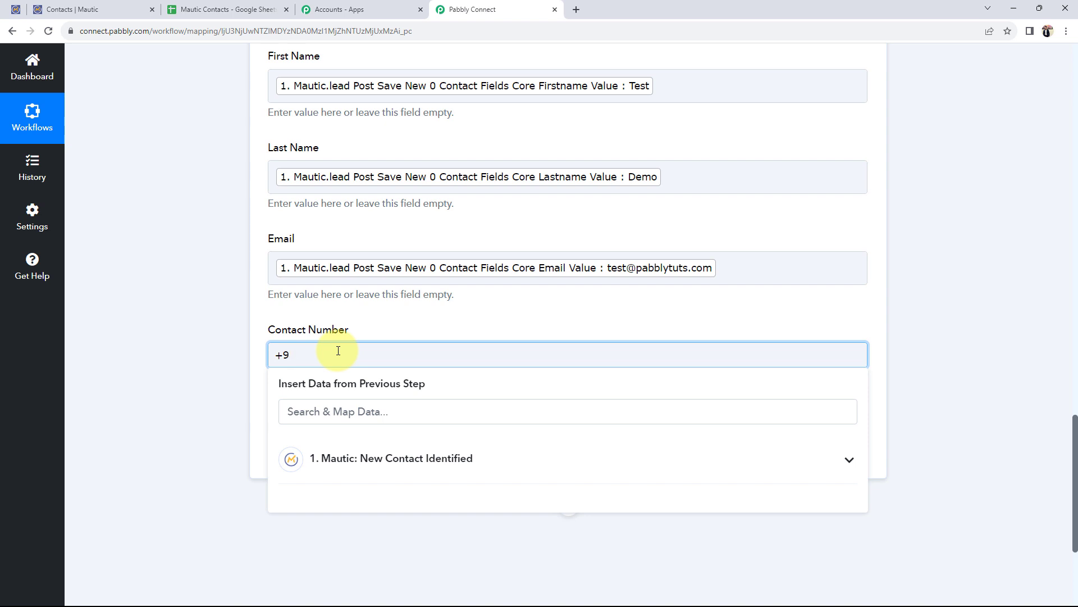
pyautogui.press('BackSpace')
pyautogui.press('BackSpace')
pyautogui.click(310, 410)
pyautogui.write('+')
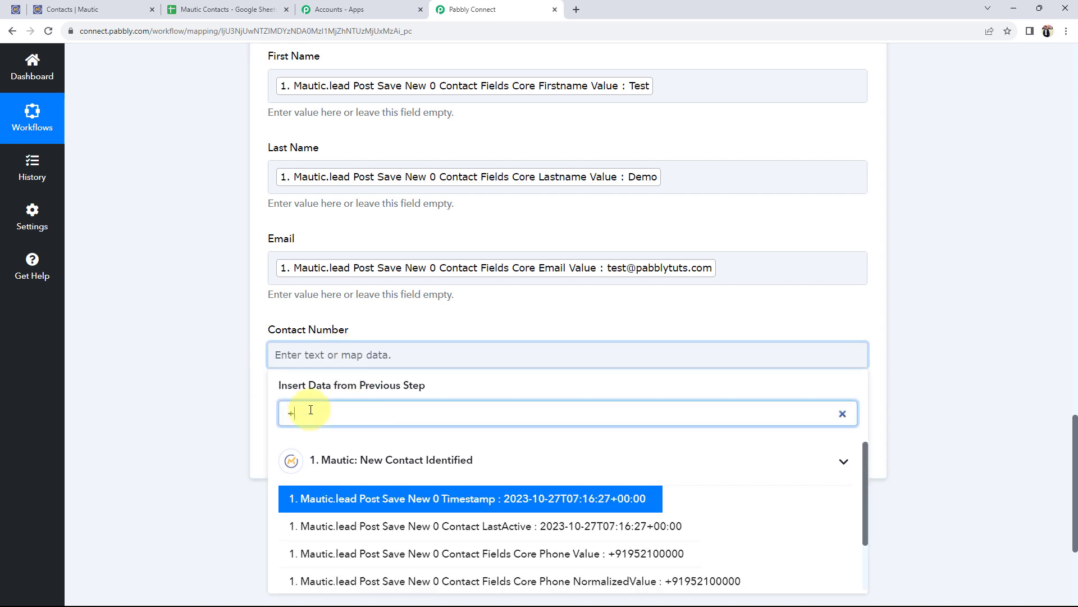
pyautogui.write('91')
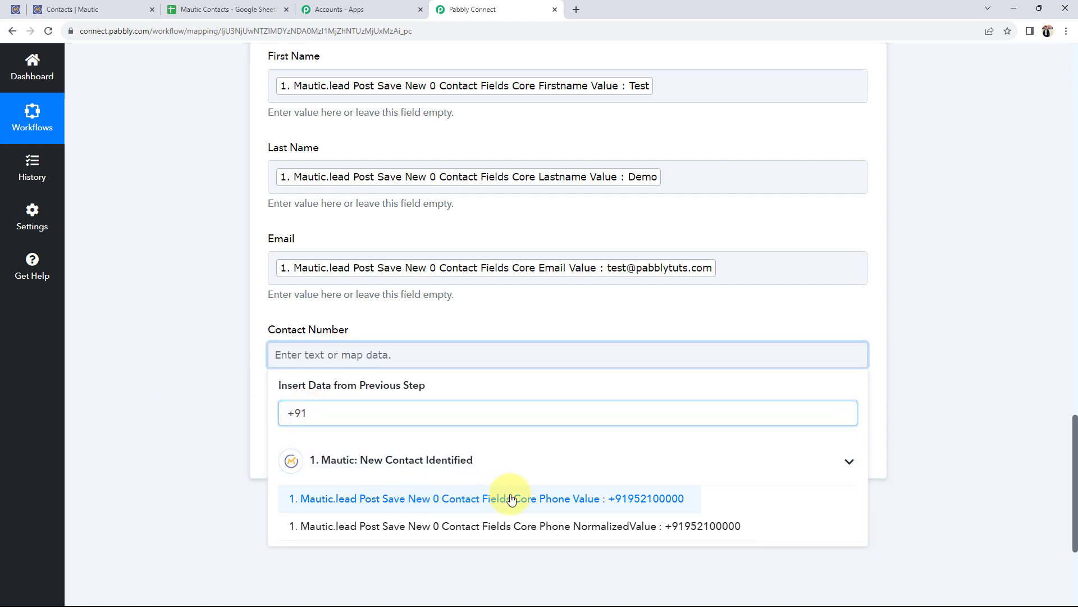
pyautogui.click(505, 499)
pyautogui.click(187, 331)
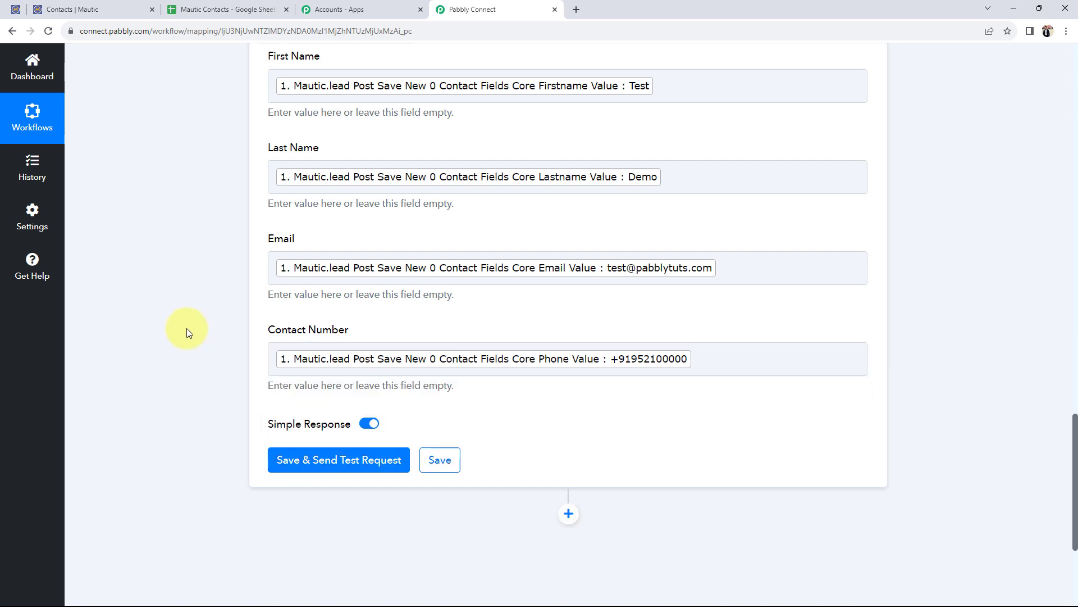
pyautogui.scroll(3, 187, 332)
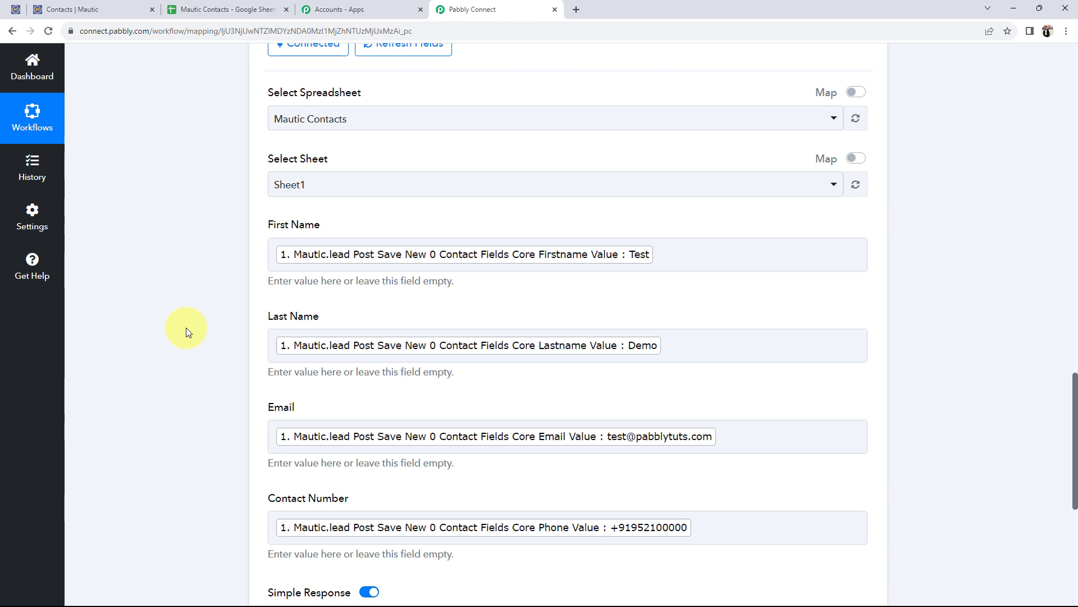
pyautogui.click(92, 10)
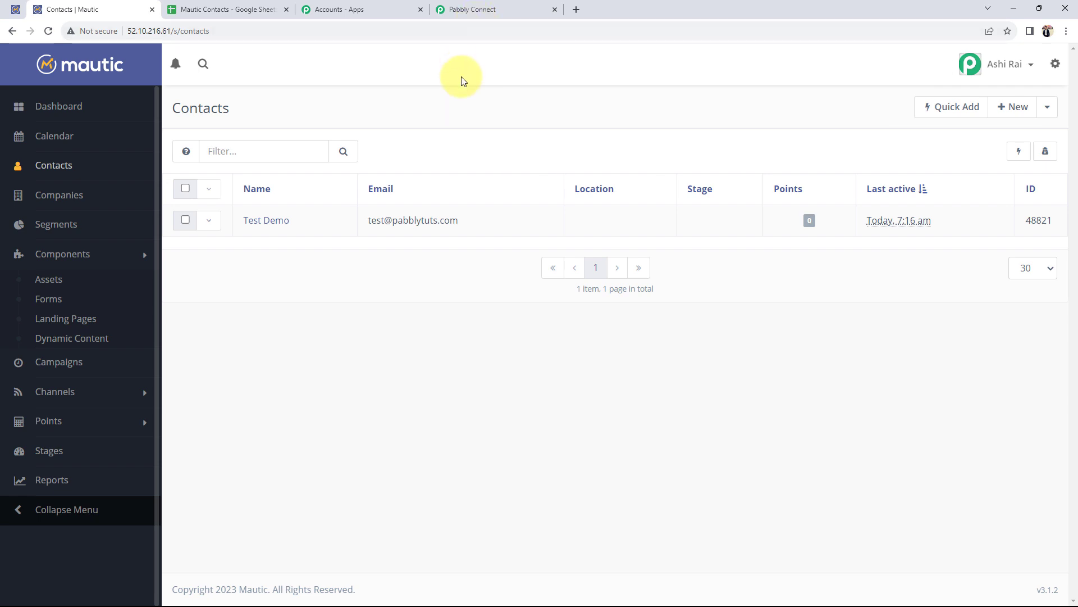
pyautogui.click(466, 9)
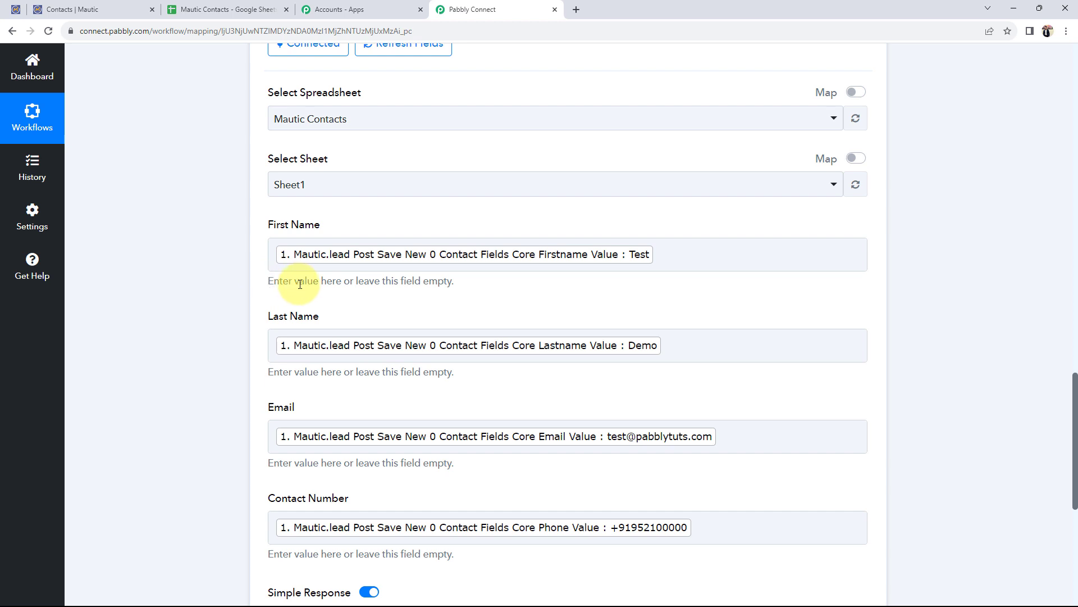
pyautogui.click(236, 9)
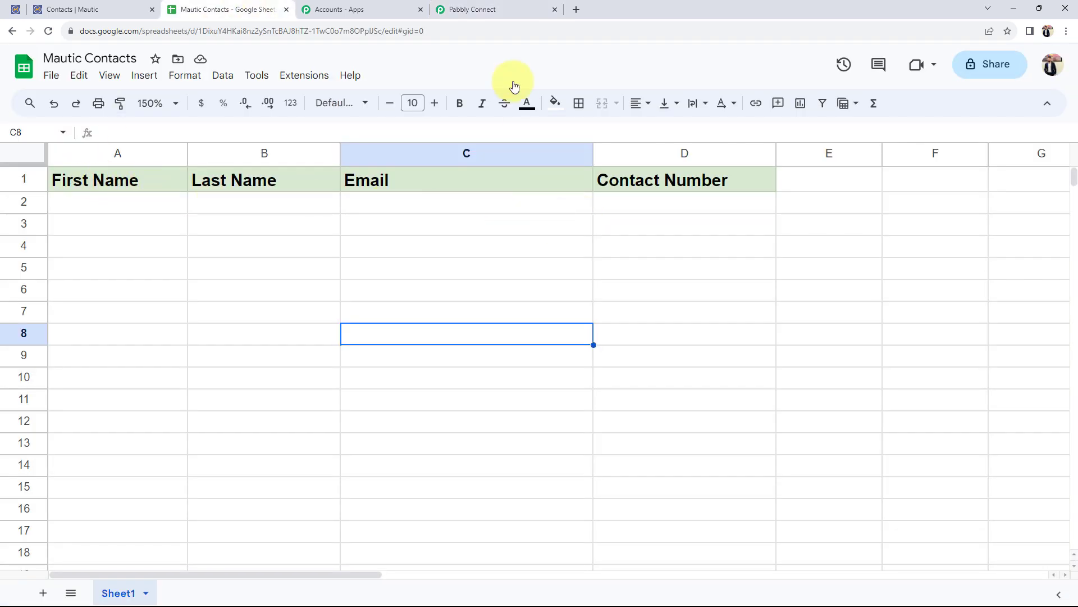
pyautogui.click(482, 10)
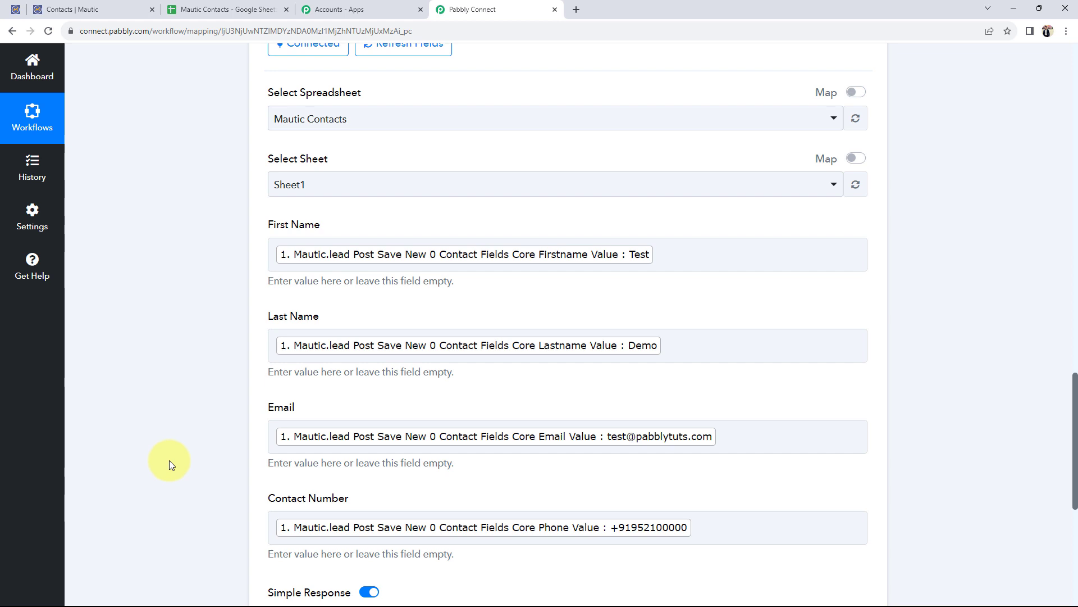
pyautogui.click(692, 261)
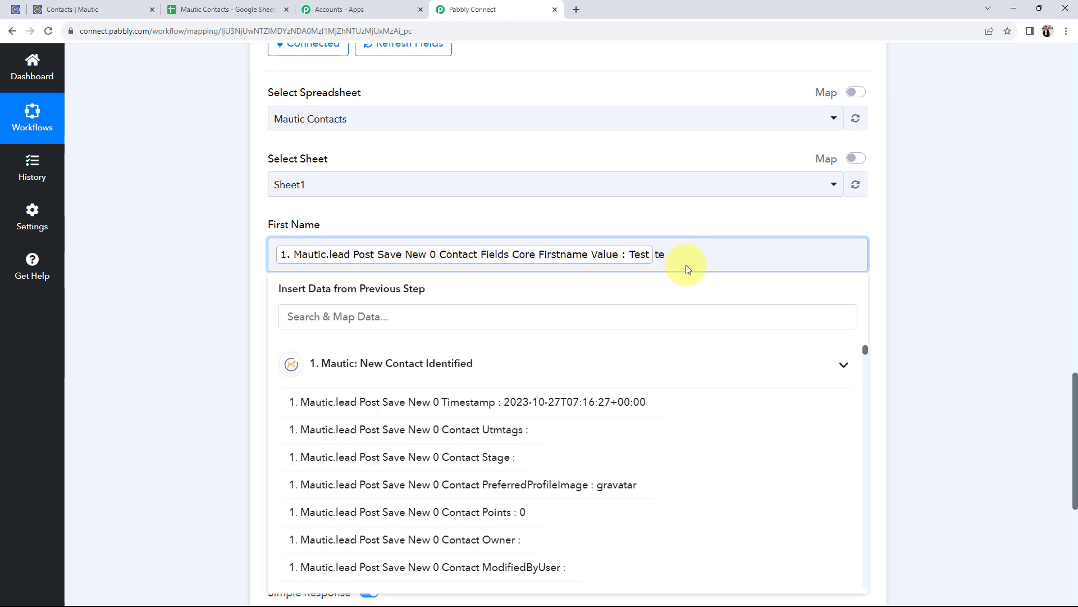
pyautogui.click(217, 279)
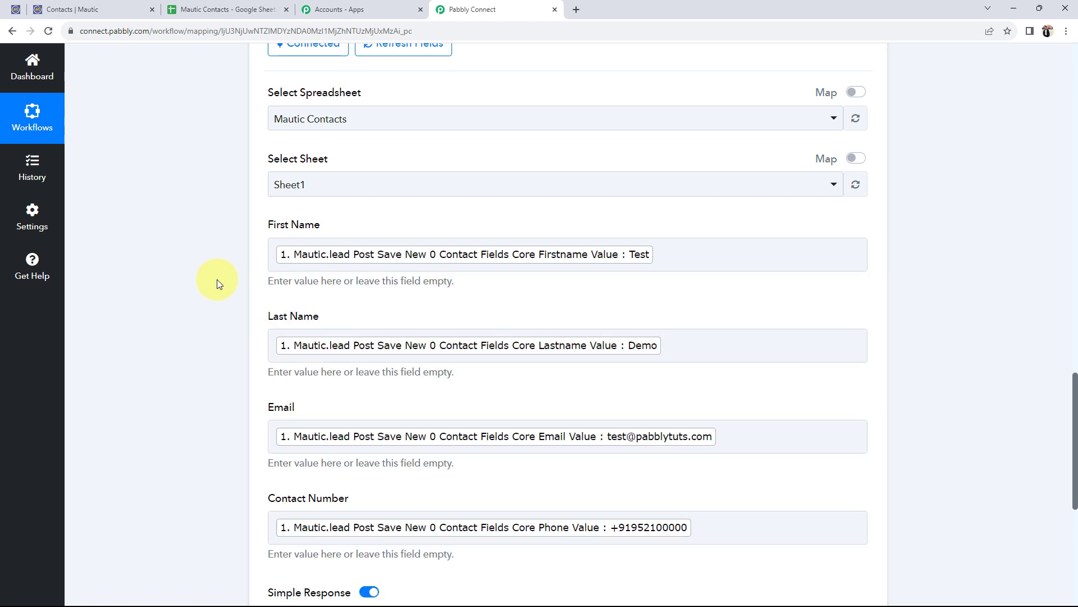
pyautogui.scroll(-3, 217, 278)
# Save and send a test request, then confirm the Test Demo contact appears in sheet row 2
pyautogui.click(301, 462)
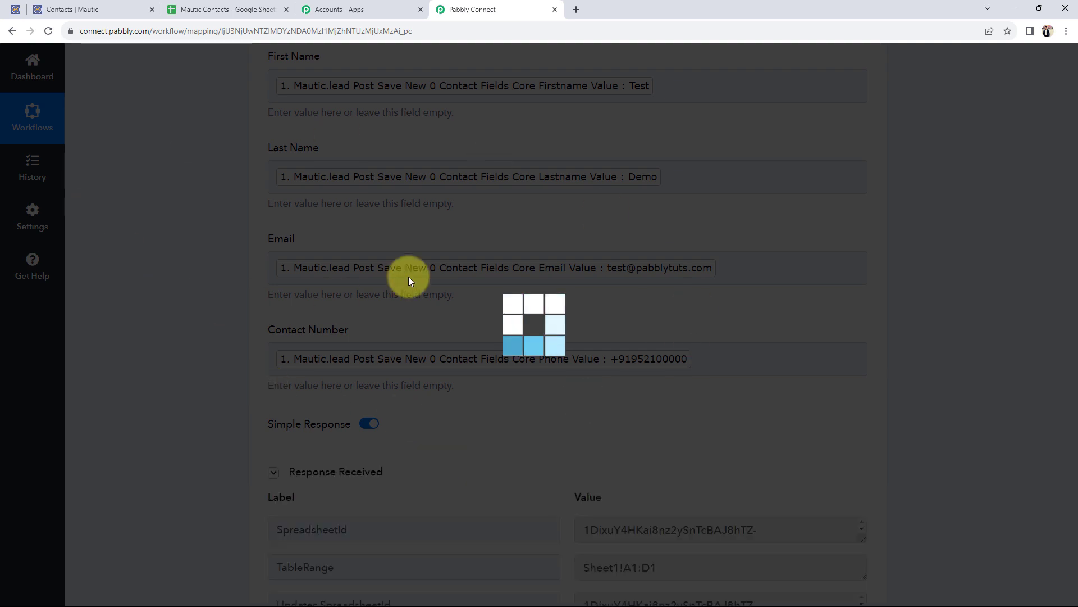
pyautogui.scroll(-3, 140, 439)
pyautogui.scroll(-3, 281, 466)
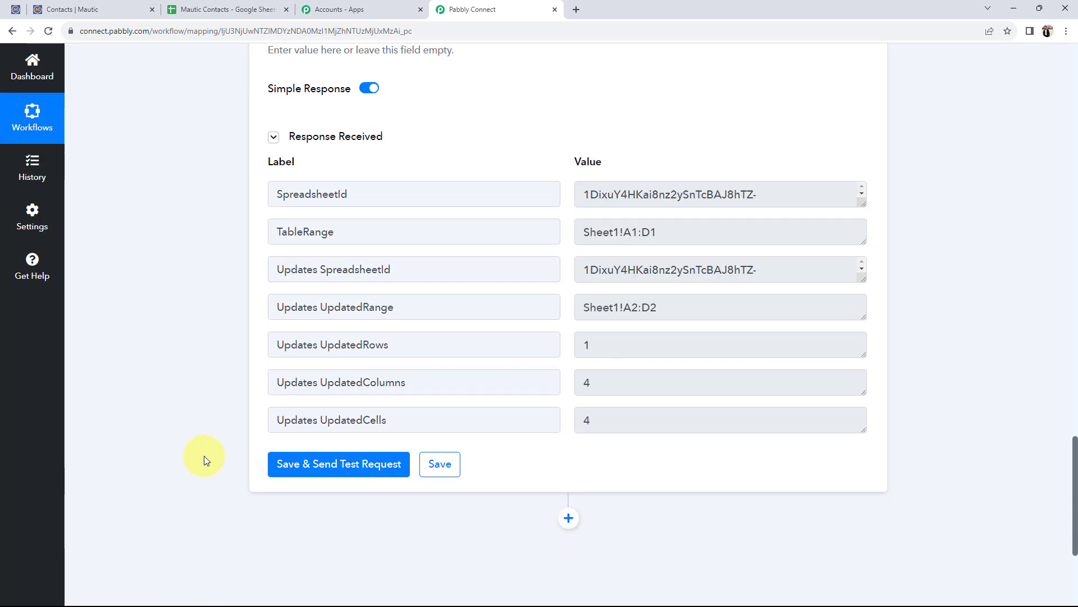
pyautogui.doubleClick(645, 373)
pyautogui.doubleClick(674, 344)
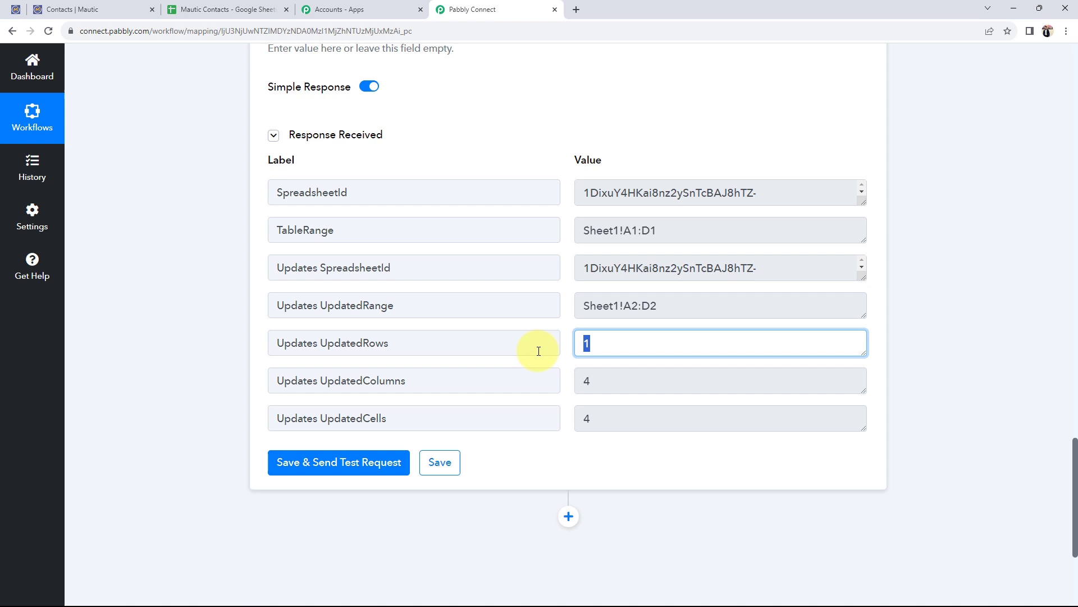
pyautogui.doubleClick(622, 419)
pyautogui.scroll(2, 438, 378)
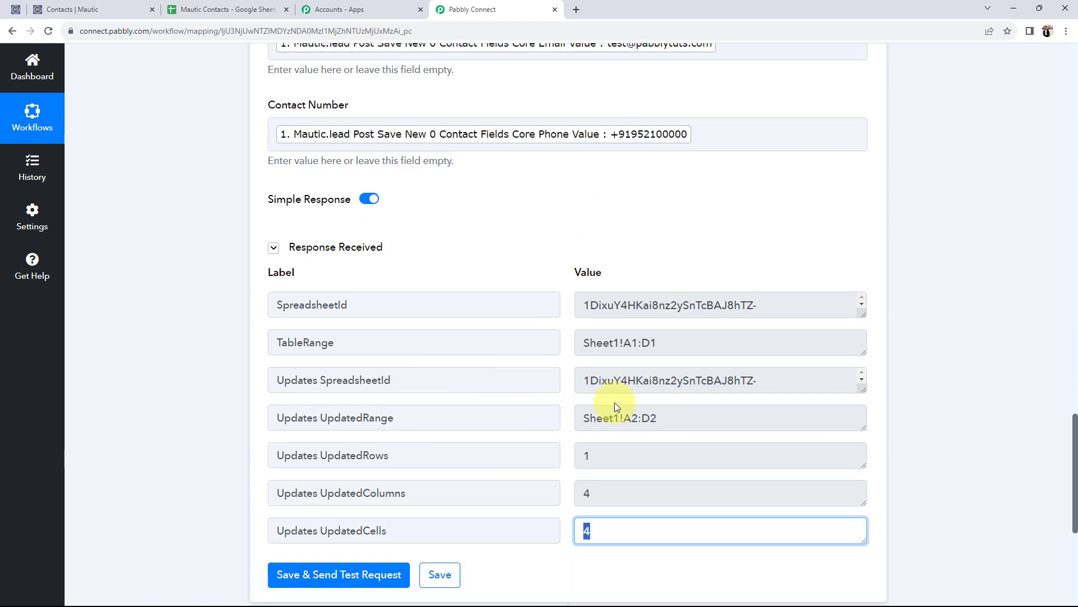
pyautogui.click(208, 10)
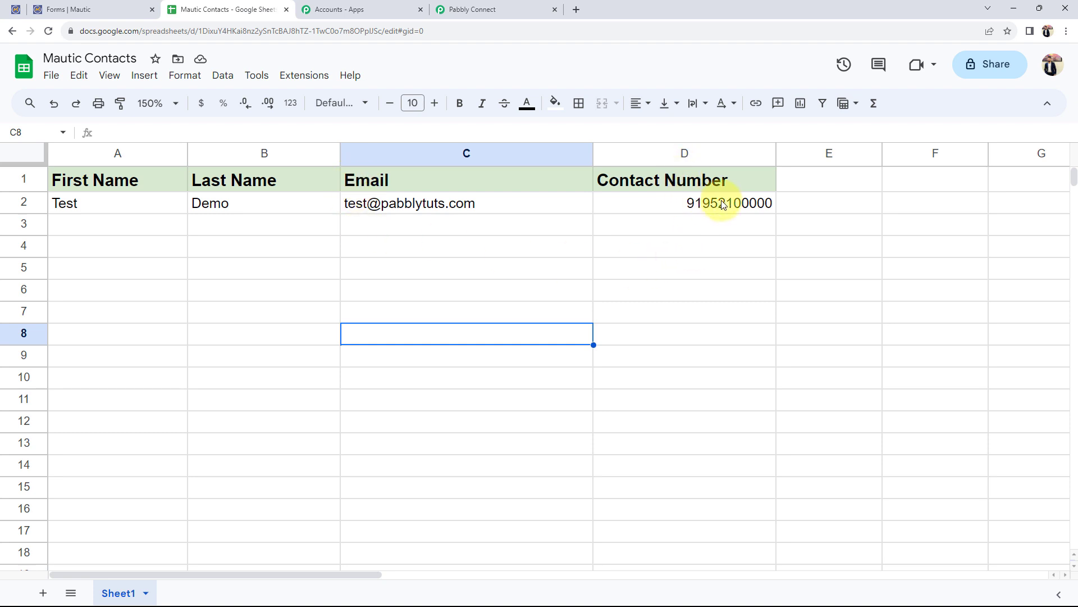
pyautogui.click(699, 201)
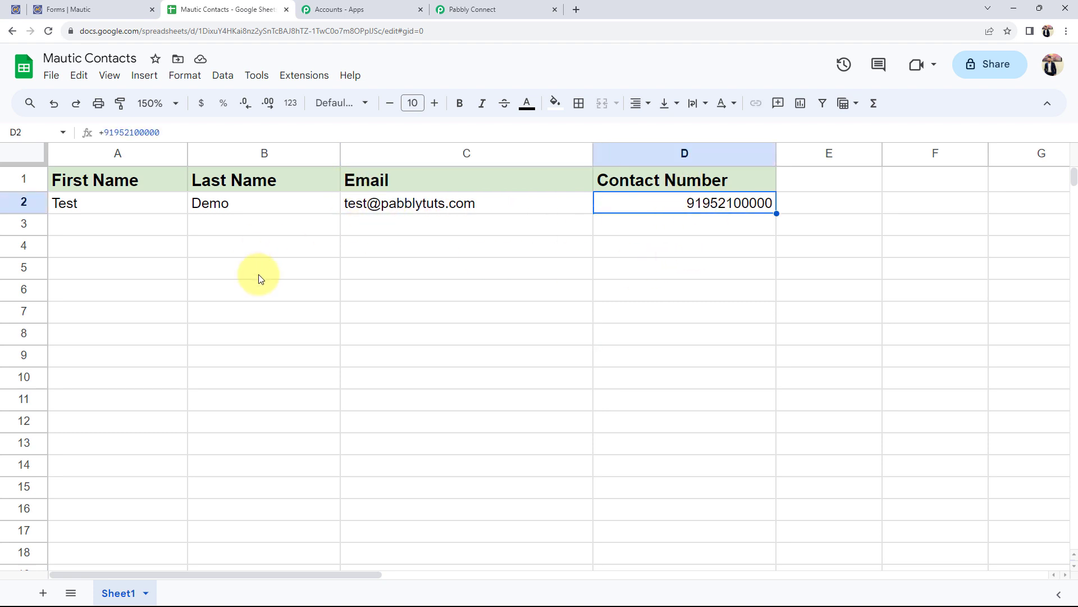
# Collapse the Google Sheets action and Mautic trigger cards, then bring up the filled Mautic form preview
pyautogui.click(466, 10)
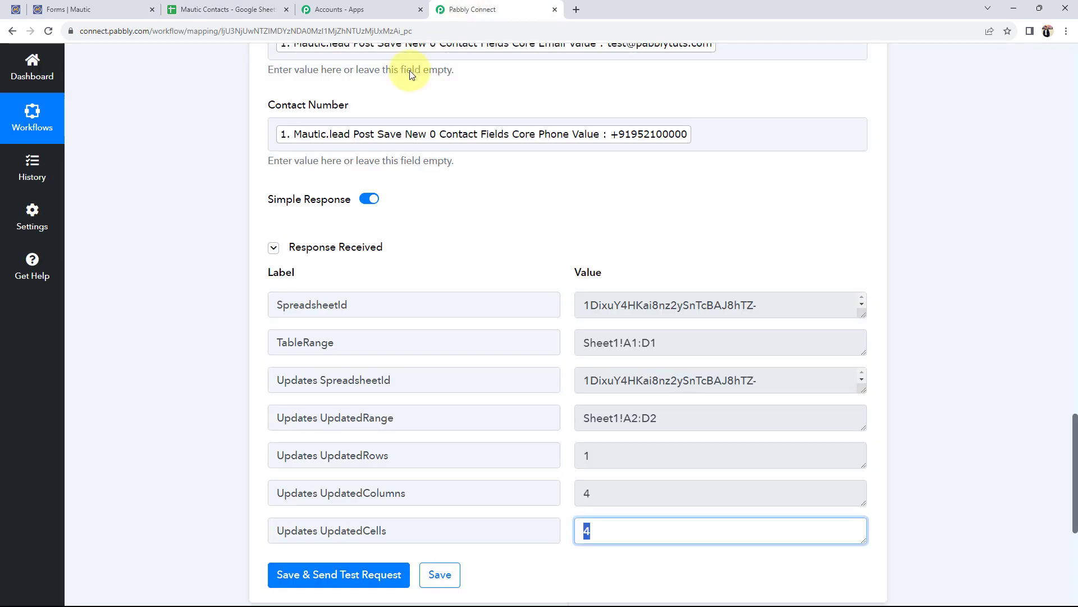
pyautogui.scroll(10, 220, 394)
pyautogui.scroll(10, 337, 391)
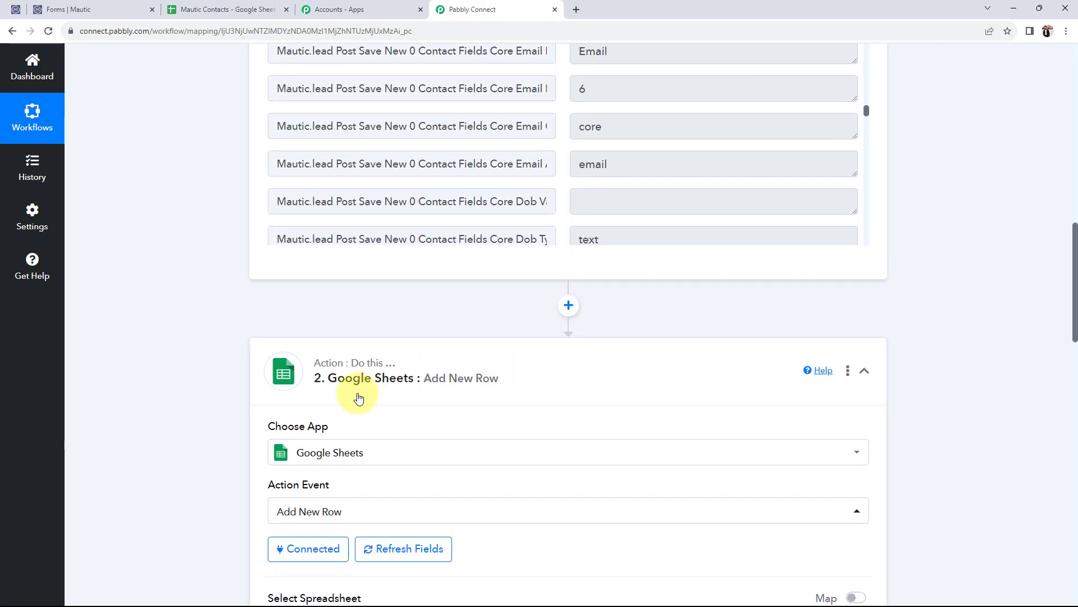
pyautogui.click(356, 392)
pyautogui.scroll(15, 248, 402)
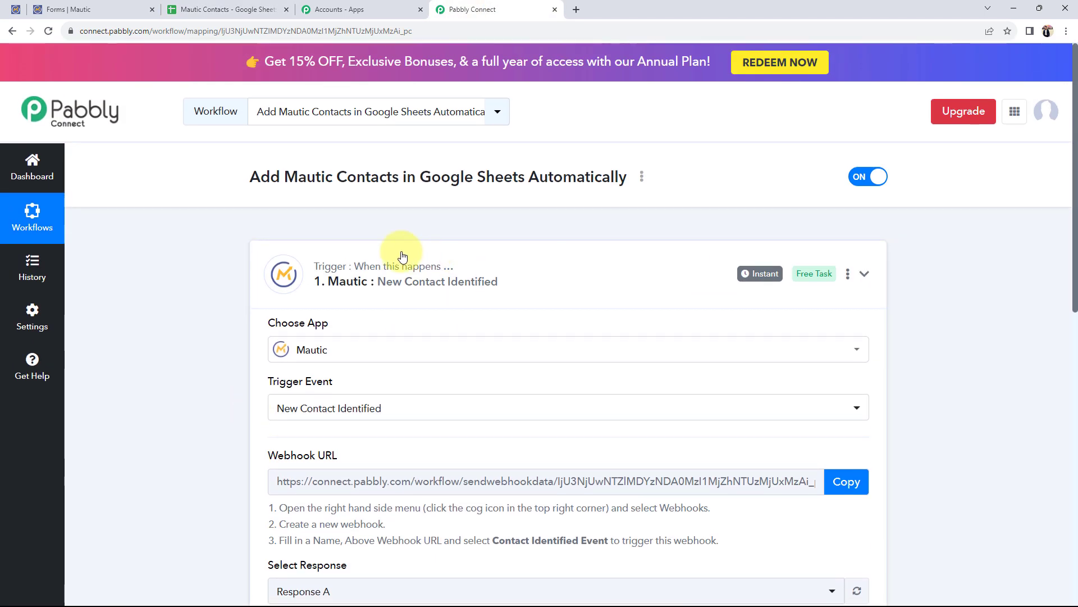
pyautogui.click(404, 249)
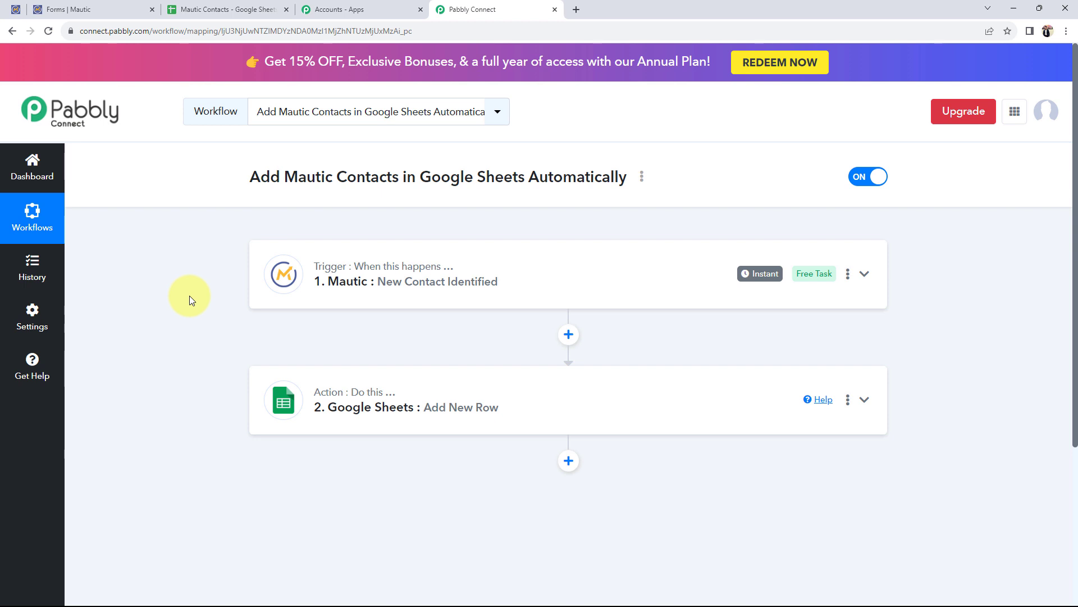
pyautogui.click(15, 10)
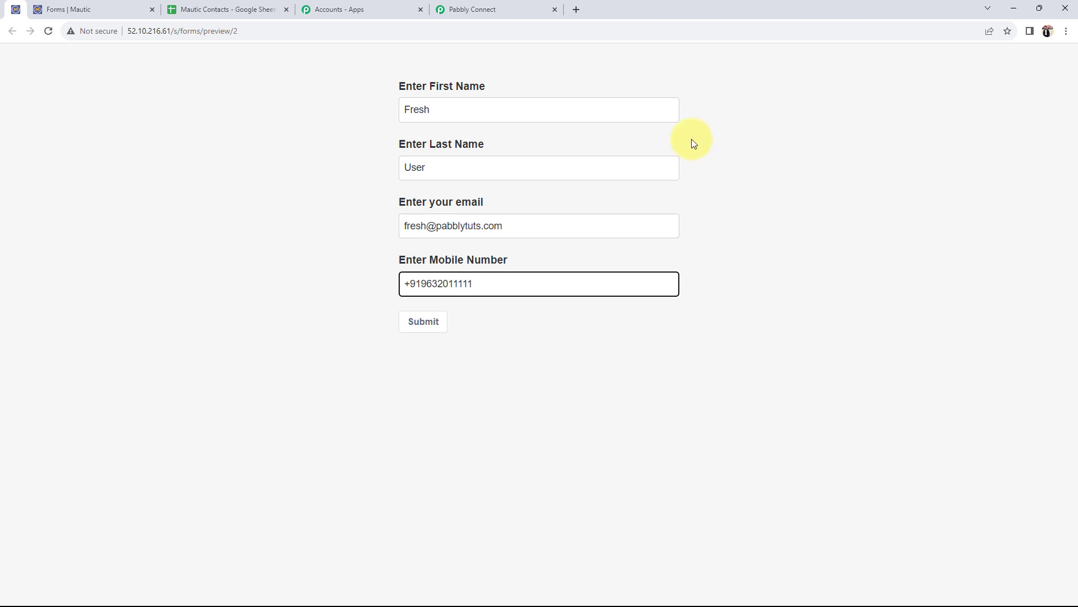
# Submit the Mautic form for Fresh User and check the sheet for its new row 3
pyautogui.click(295, 163)
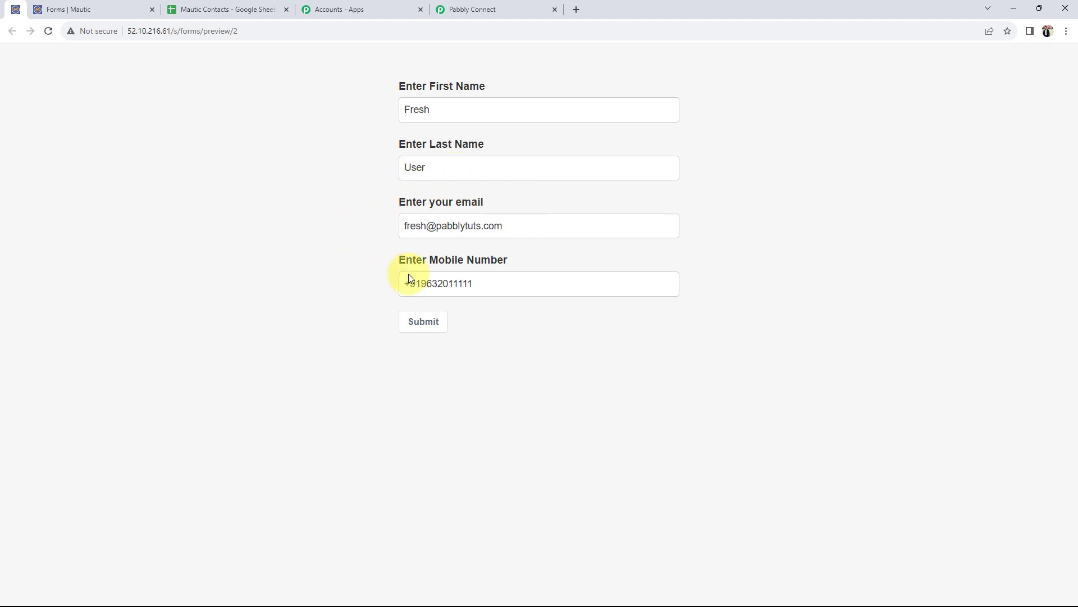
pyautogui.click(421, 328)
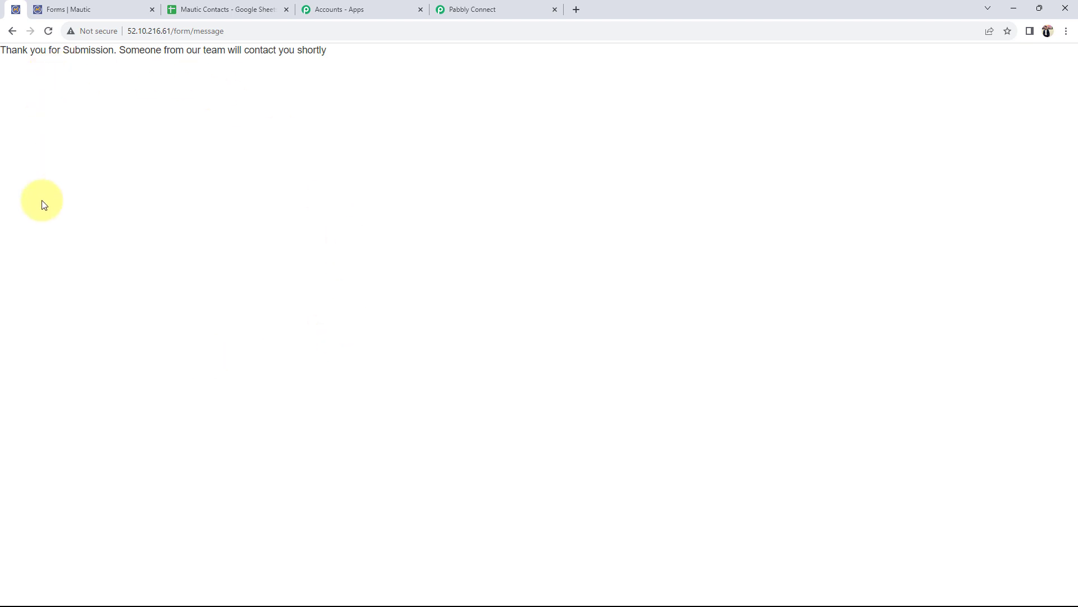
pyautogui.click(180, 8)
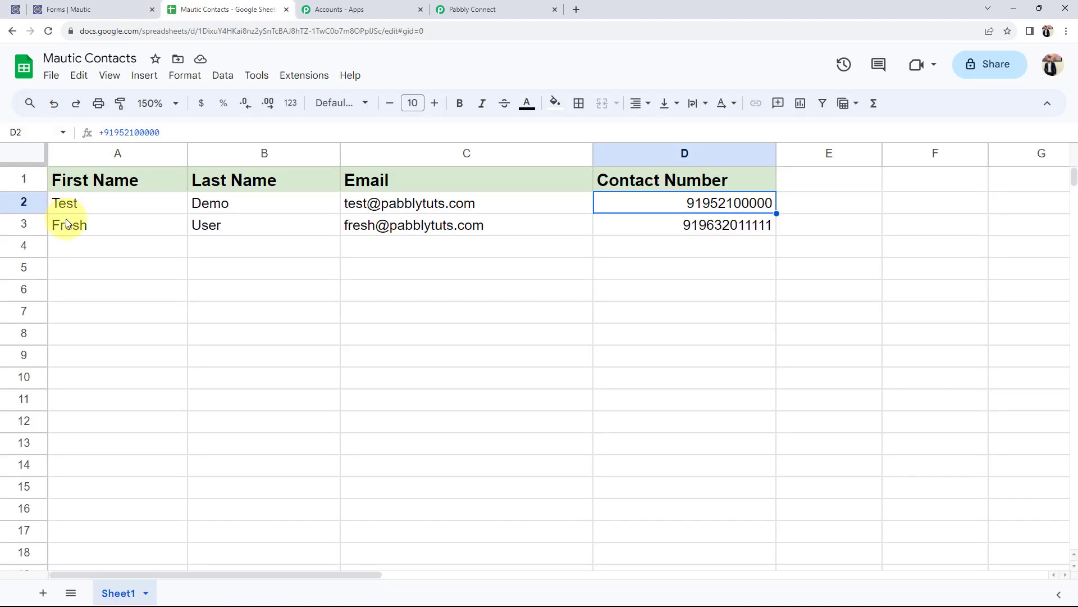
# Verify Fresh User's contact number in D3, then go back to the Pabbly Connect workflow
pyautogui.click(663, 233)
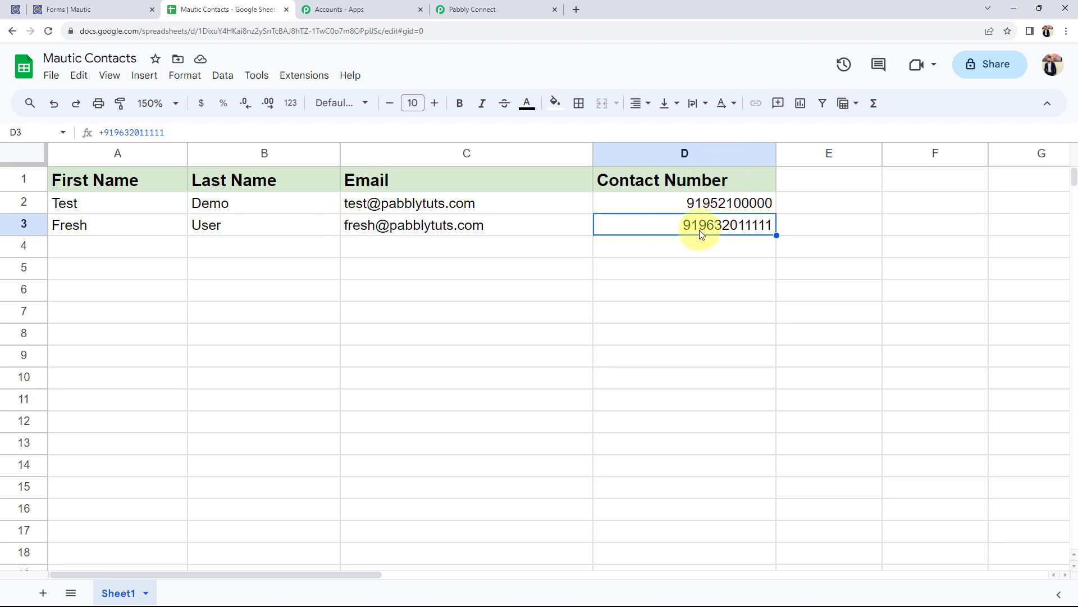
pyautogui.click(368, 274)
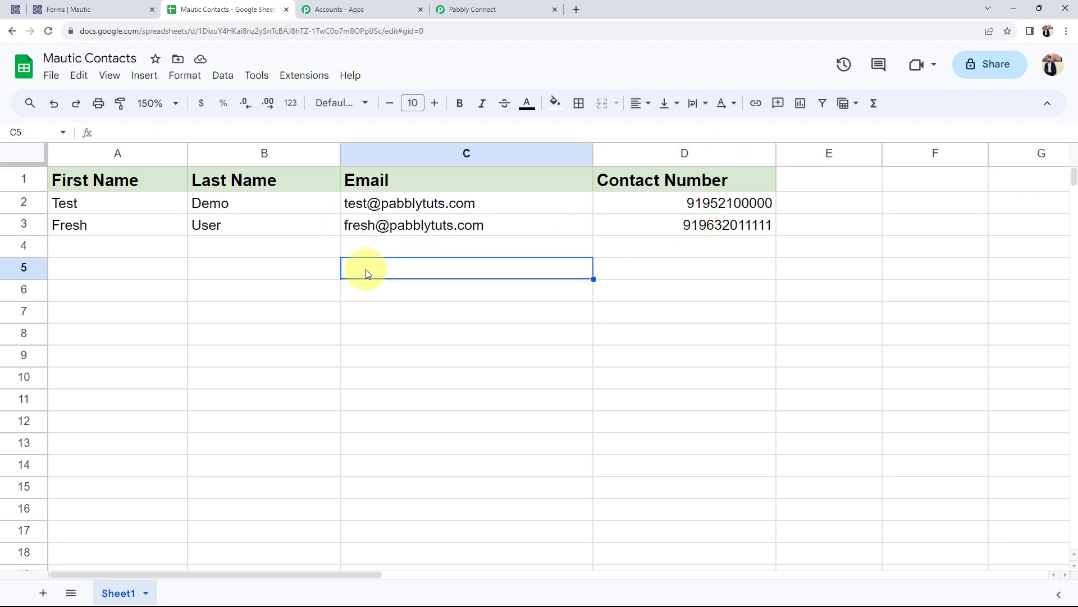
pyautogui.click(494, 9)
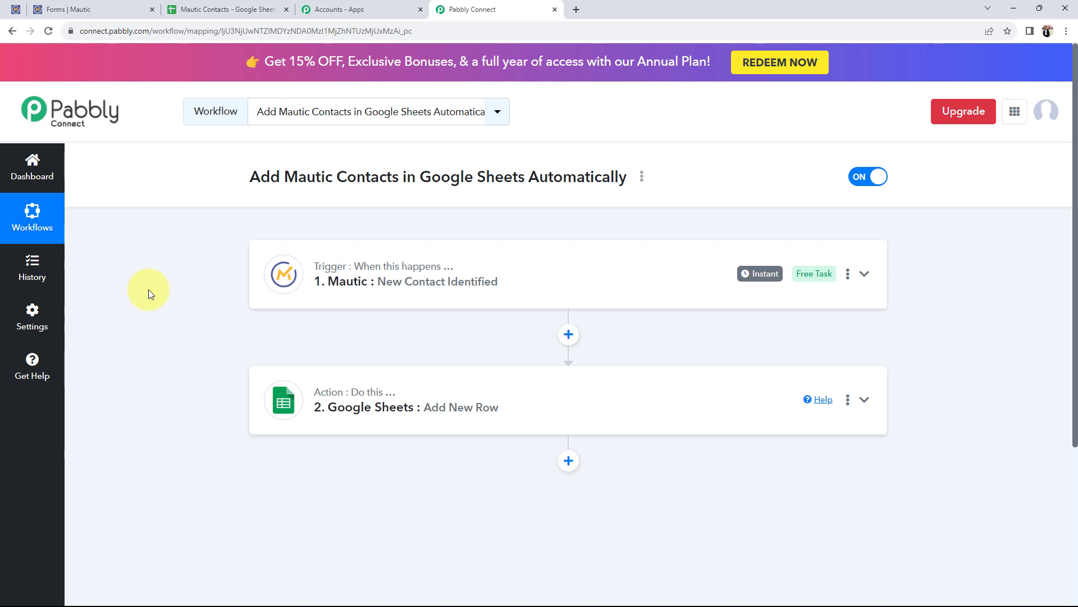